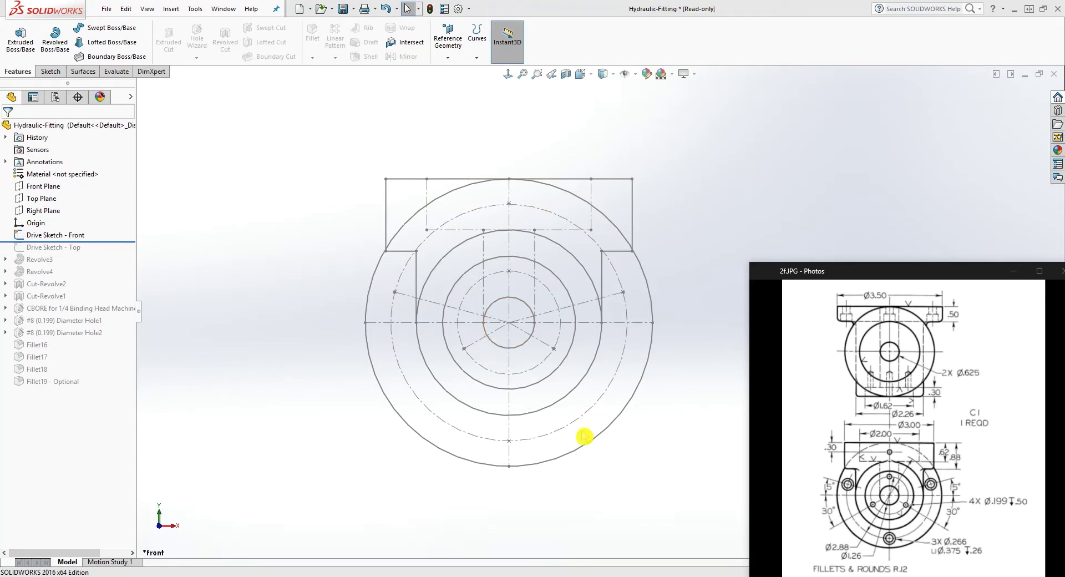
Roll forward past Drive Sketch - Top, then check both drive sketches in 3D, top and front views.
{"action": "left_click", "coordinate": [86, 235]}
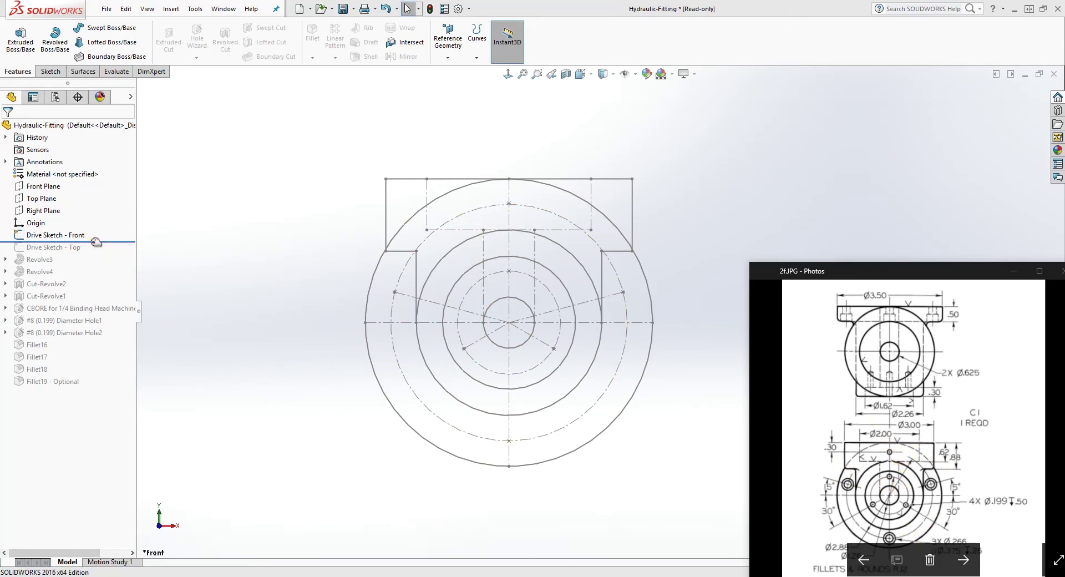
{"action": "left_click_drag", "start_coordinate": [96, 242], "coordinate": [92, 254]}
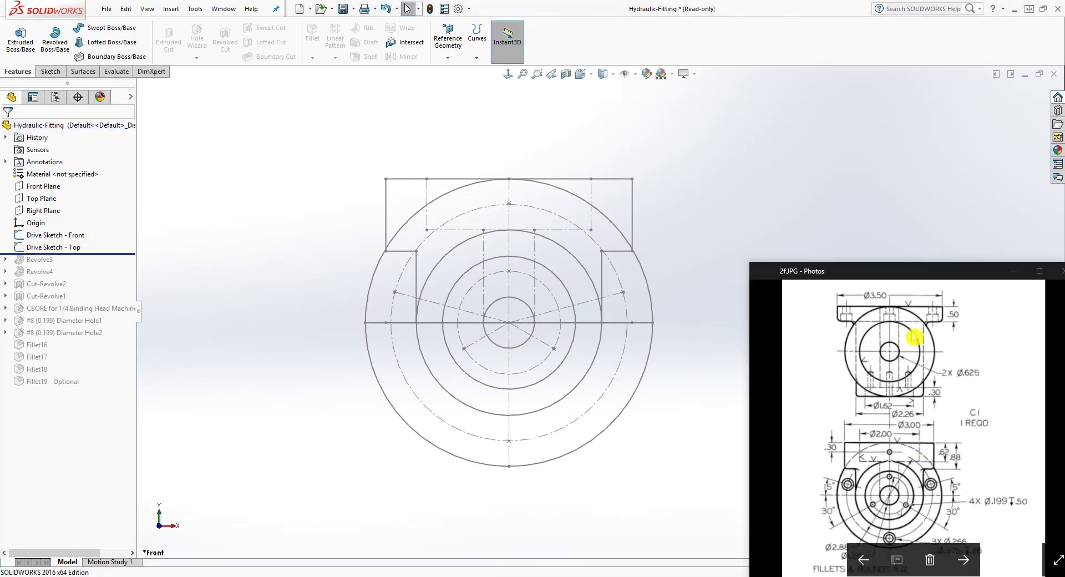
{"action": "middle_click_drag", "start_coordinate": [584, 299], "coordinate": [580, 475]}
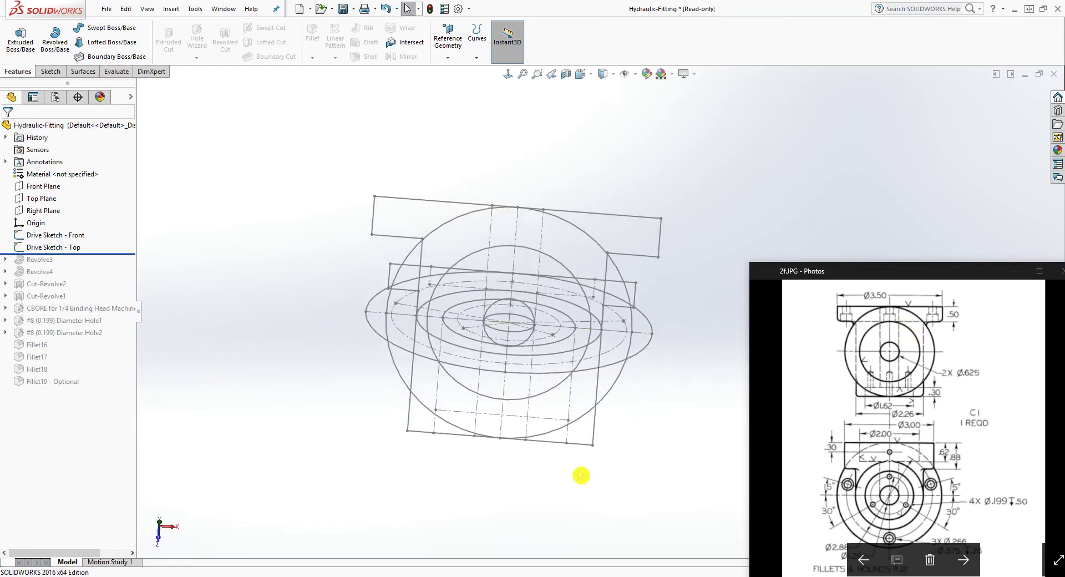
{"action": "left_click", "coordinate": [508, 75]}
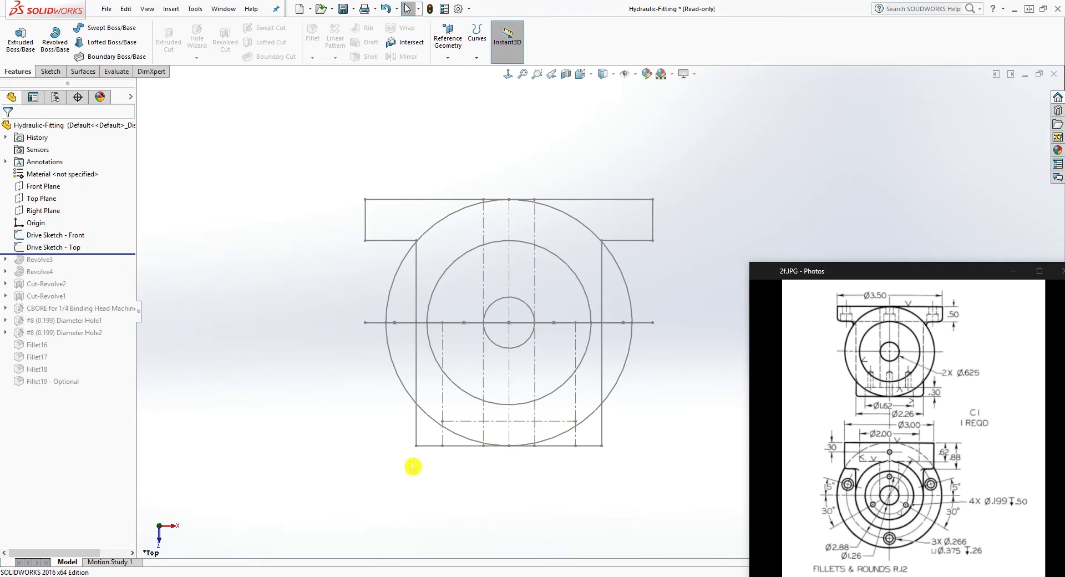
{"action": "mouse_move", "coordinate": [414, 468]}
{"action": "middle_mouse_down"}
{"action": "mouse_move", "coordinate": [402, 442]}
{"action": "mouse_move", "coordinate": [399, 297]}
{"action": "mouse_move", "coordinate": [409, 205]}
{"action": "mouse_move", "coordinate": [394, 273]}
{"action": "mouse_move", "coordinate": [406, 482]}
{"action": "mouse_move", "coordinate": [416, 231]}
{"action": "middle_mouse_up"}
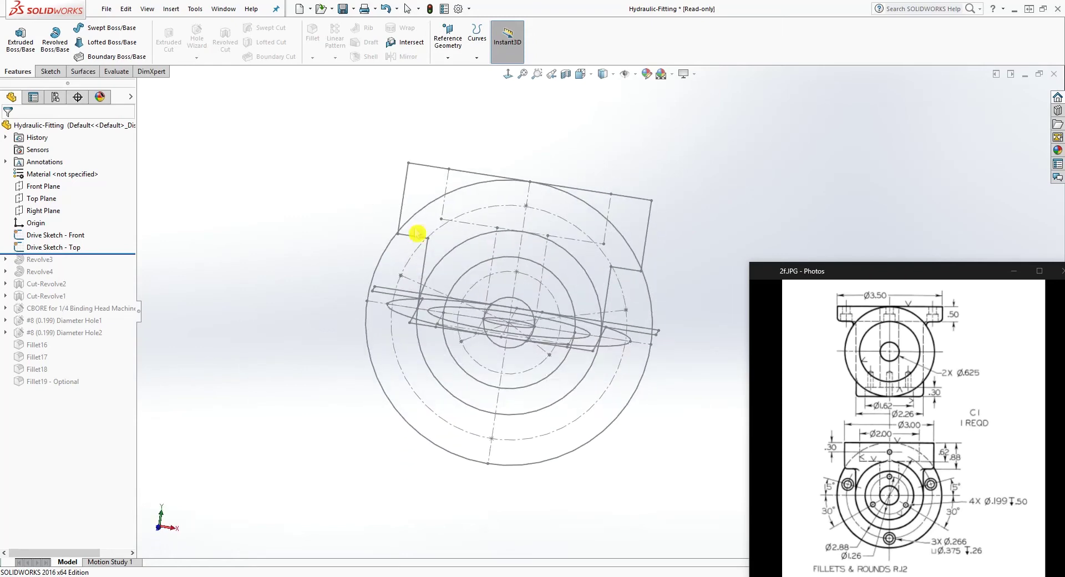
{"action": "left_click", "coordinate": [505, 78]}
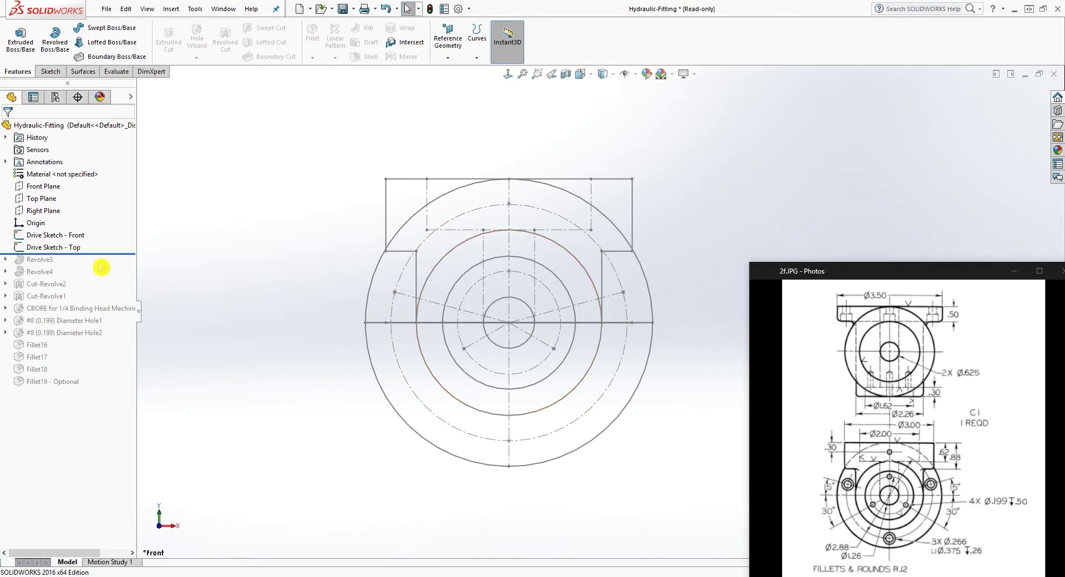
Roll forward below Revolve3 and check the new revolved solid.
{"action": "left_click_drag", "start_coordinate": [103, 258], "coordinate": [102, 267]}
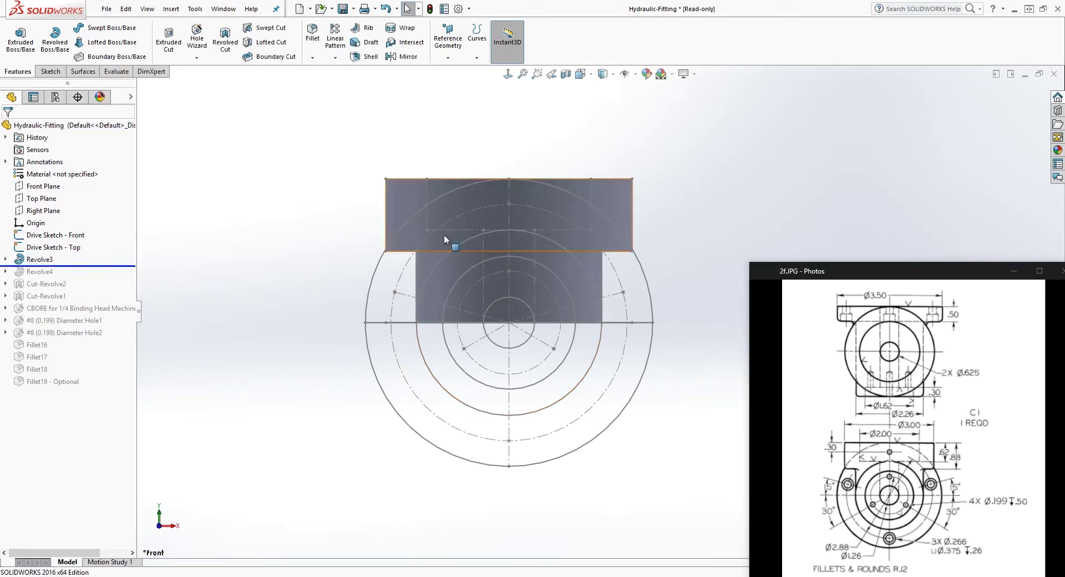
{"action": "middle_click_drag", "start_coordinate": [491, 271], "coordinate": [536, 272]}
{"action": "left_click", "coordinate": [507, 75]}
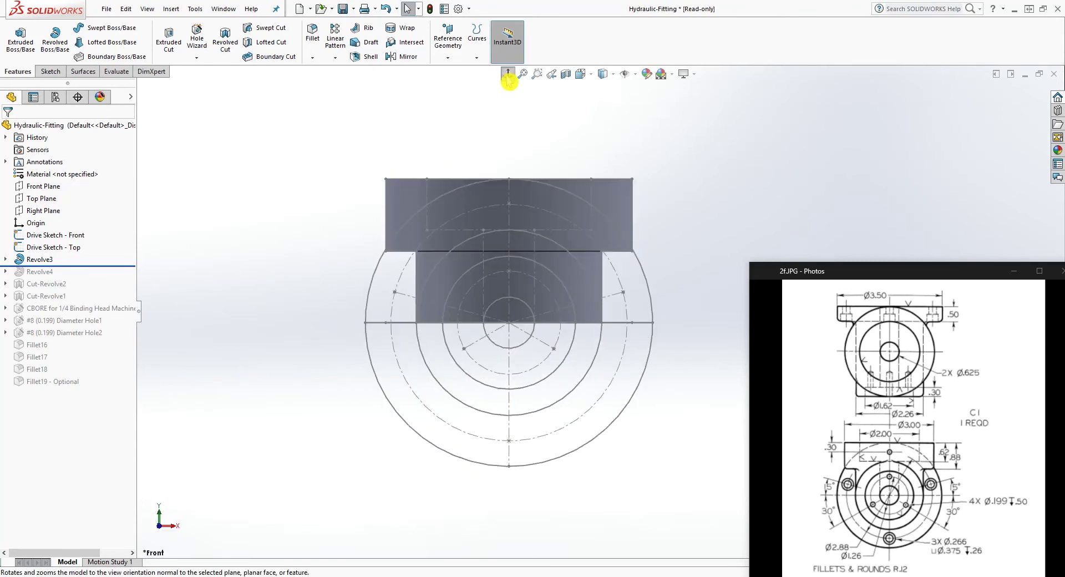
Edit Sketch5 and exit it to rebuild Revolve3, then roll forward past Revolve4.
{"action": "left_click", "coordinate": [5, 260]}
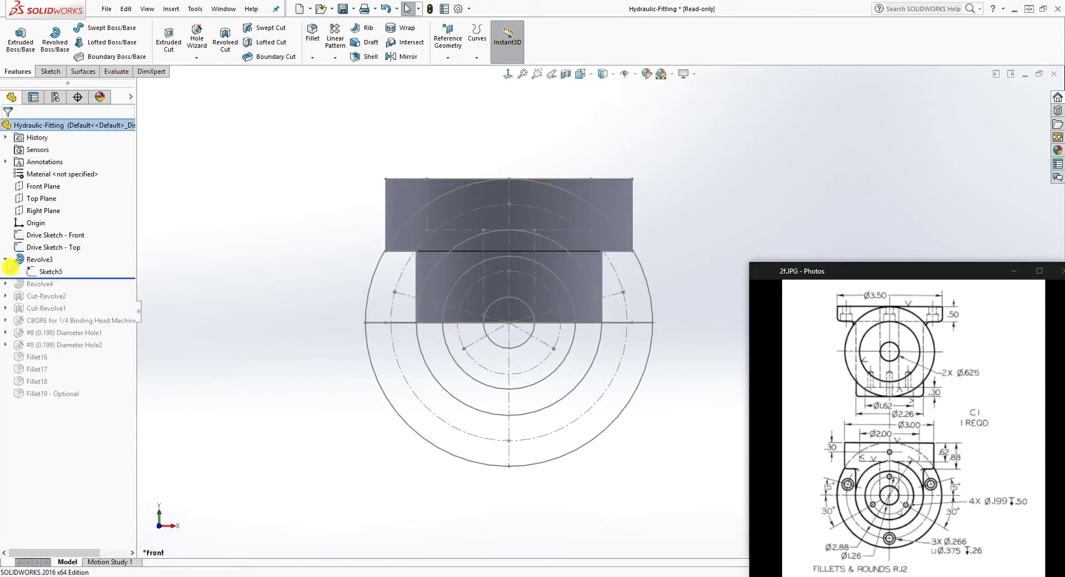
{"action": "right_click", "coordinate": [30, 271]}
{"action": "left_click", "coordinate": [44, 240]}
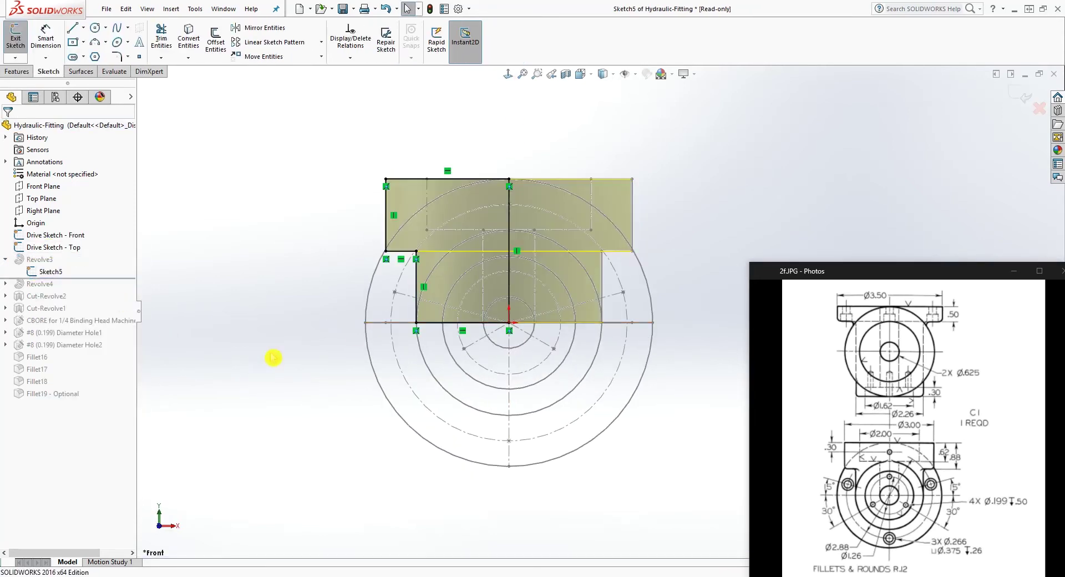
{"action": "left_click", "coordinate": [521, 192]}
{"action": "left_click", "coordinate": [1018, 90]}
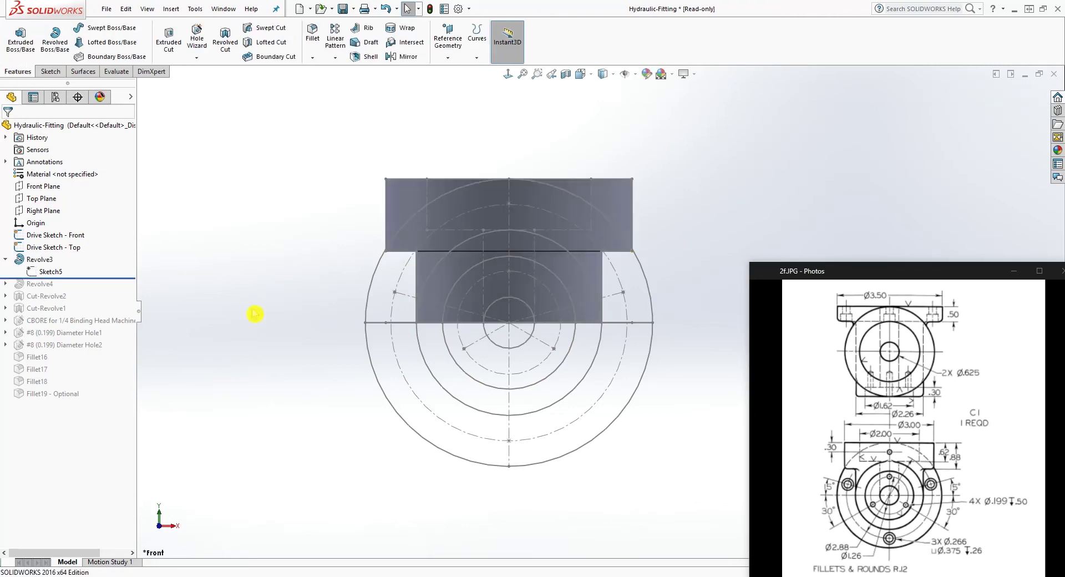
{"action": "left_click_drag", "start_coordinate": [82, 278], "coordinate": [73, 290]}
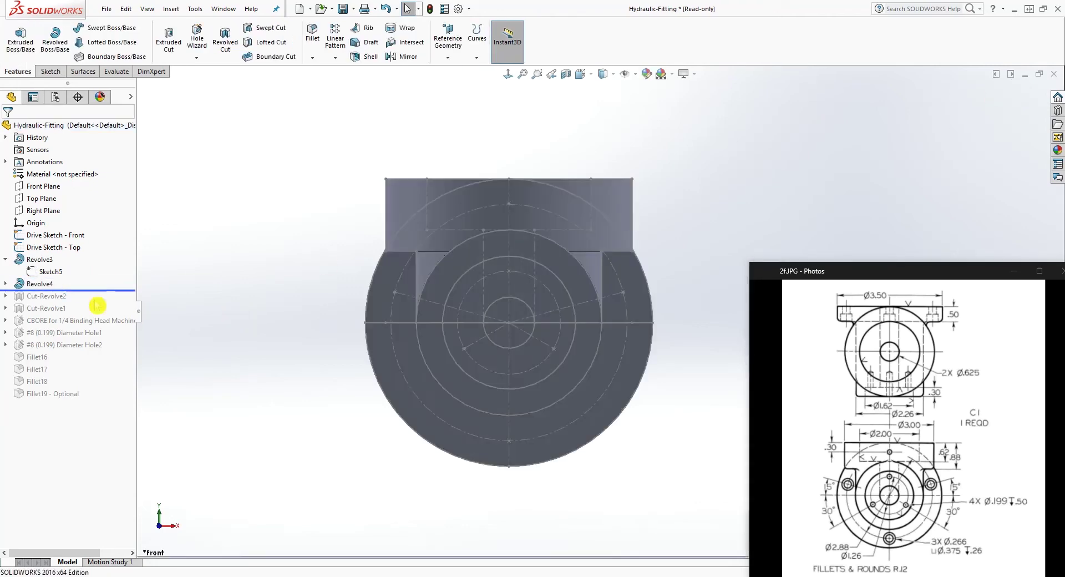
Edit Sketch6 under Revolve4 in Normal To view, then exit it so Revolve4 rebuilds.
{"action": "middle_click_drag", "start_coordinate": [233, 364], "coordinate": [334, 382]}
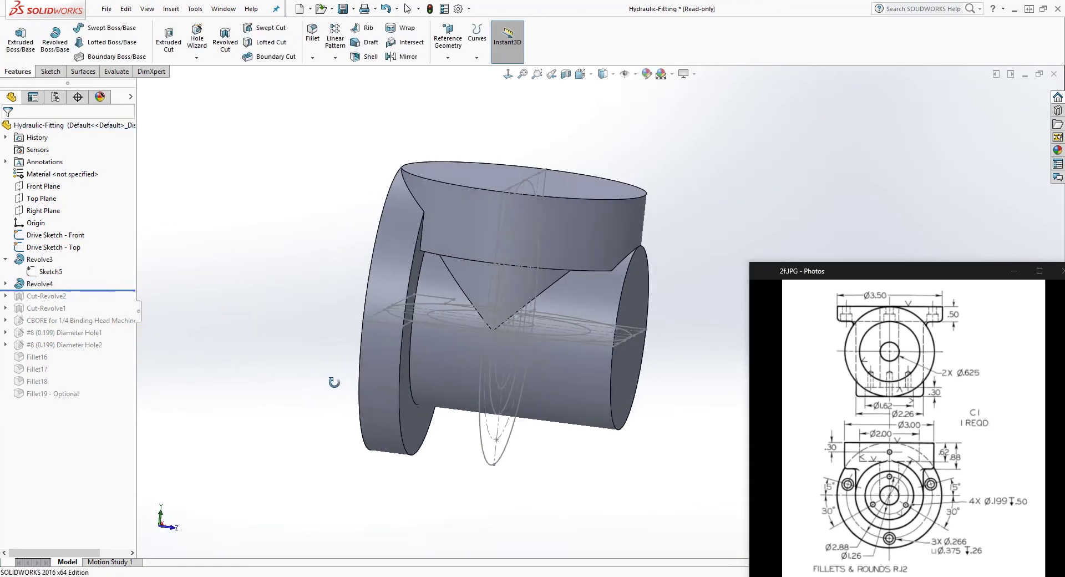
{"action": "left_click", "coordinate": [508, 73]}
{"action": "left_click", "coordinate": [5, 283]}
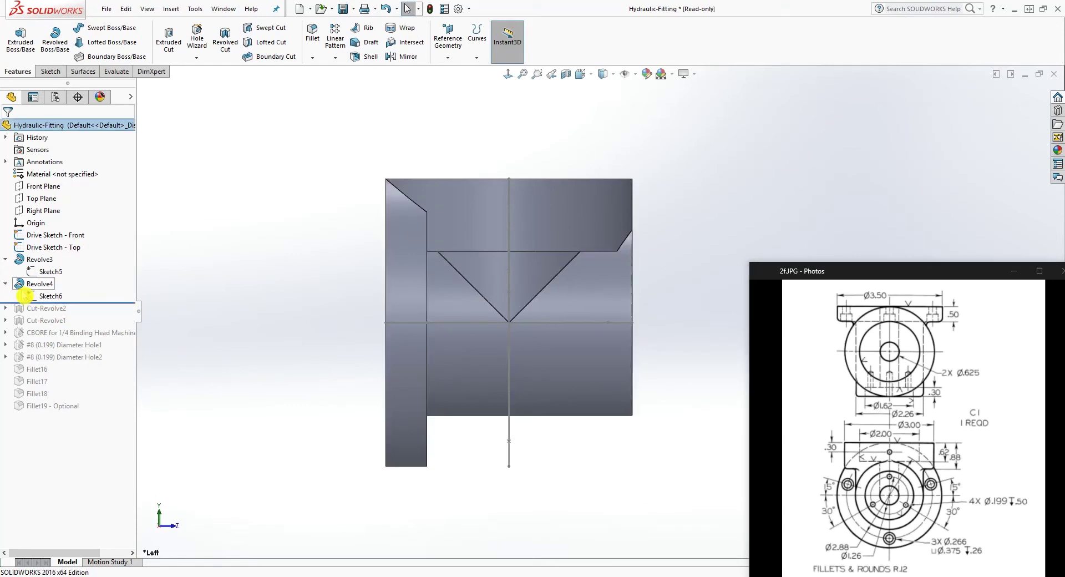
{"action": "right_click", "coordinate": [50, 295]}
{"action": "left_click", "coordinate": [54, 268]}
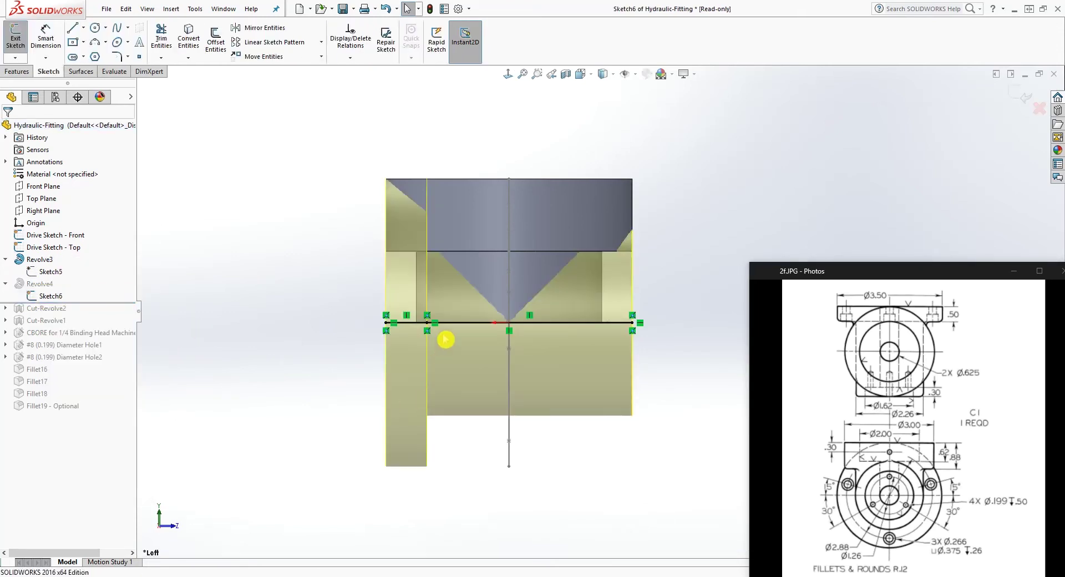
{"action": "left_click", "coordinate": [509, 74]}
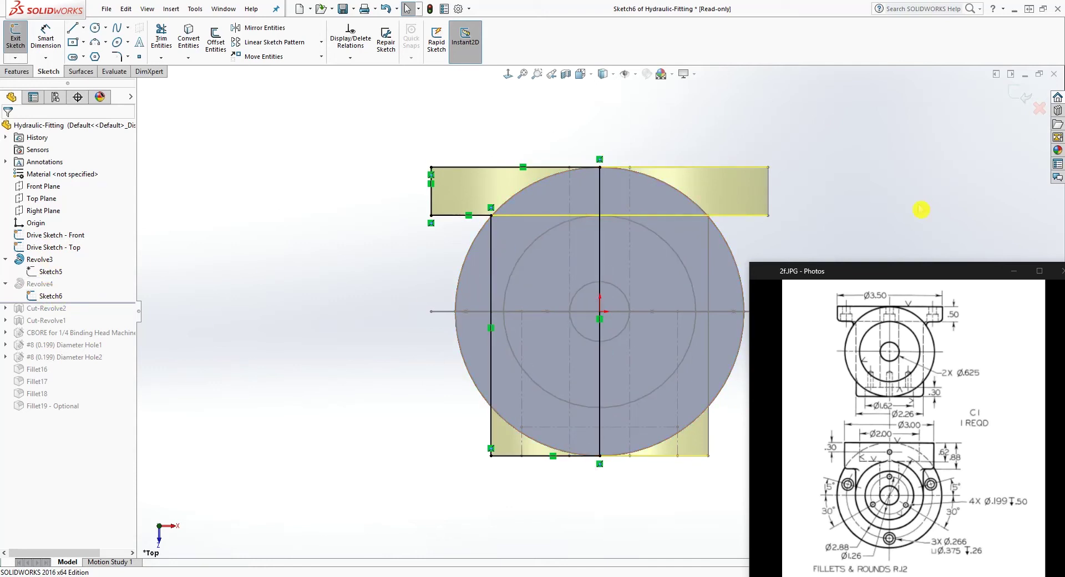
{"action": "left_click", "coordinate": [993, 91]}
Roll forward below Cut-Revolve2, checking the bore in isometric and front views.
{"action": "scroll", "coordinate": [514, 404], "scroll_direction": "down", "scroll_amount": 2}
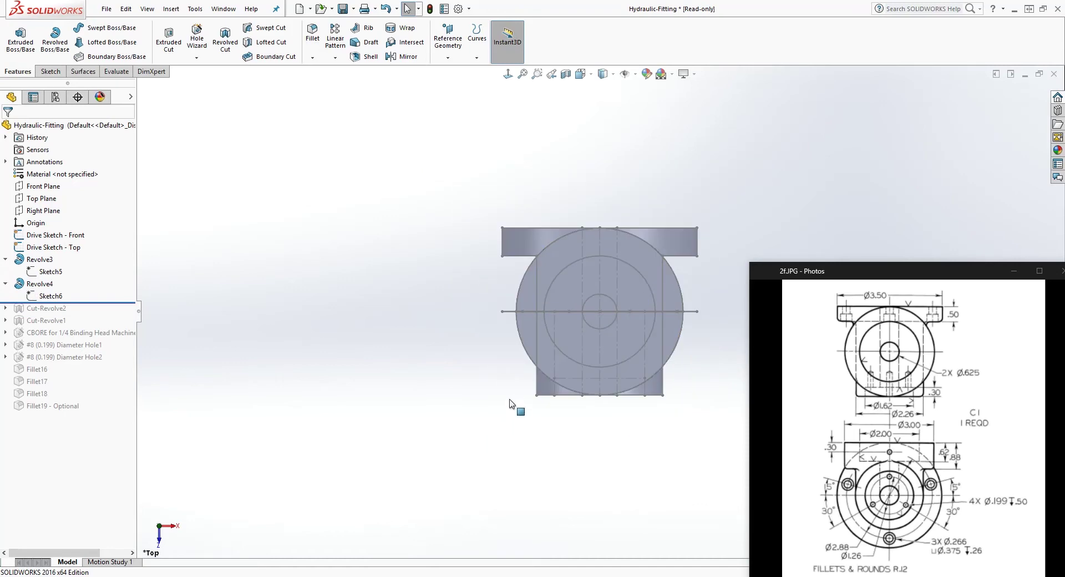
{"action": "mouse_move", "coordinate": [513, 404]}
{"action": "middle_mouse_down"}
{"action": "mouse_move", "coordinate": [660, 381]}
{"action": "mouse_move", "coordinate": [744, 353]}
{"action": "mouse_move", "coordinate": [644, 408]}
{"action": "mouse_move", "coordinate": [701, 467]}
{"action": "middle_mouse_up"}
{"action": "scroll", "coordinate": [683, 360], "scroll_direction": "down", "scroll_amount": 3}
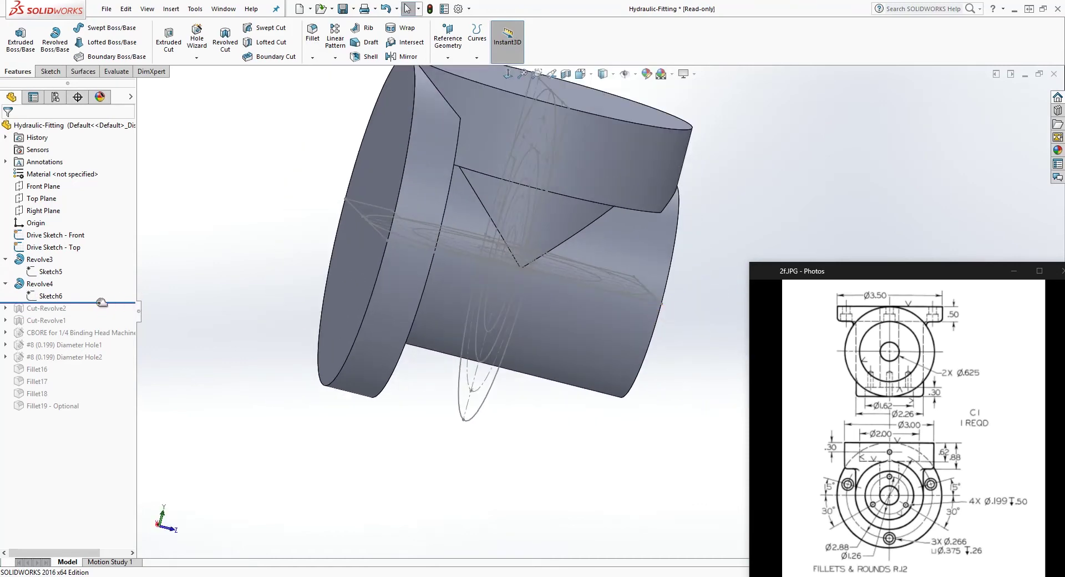
{"action": "left_click_drag", "start_coordinate": [101, 302], "coordinate": [97, 314]}
{"action": "scroll", "coordinate": [527, 347], "scroll_direction": "up", "scroll_amount": 2}
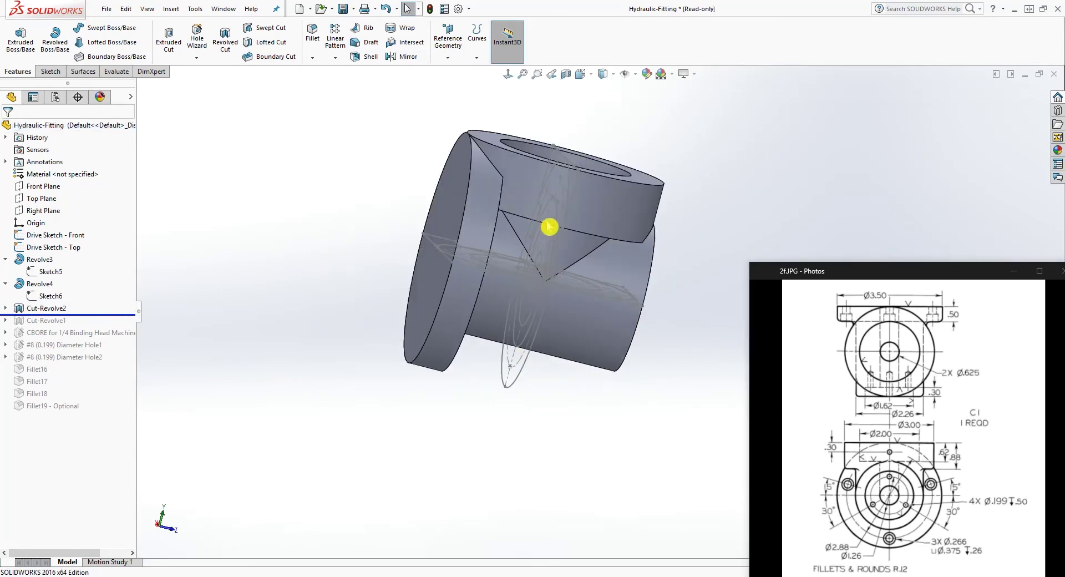
{"action": "key", "text": "ctrl+7"}
{"action": "key", "text": "ctrl+1"}
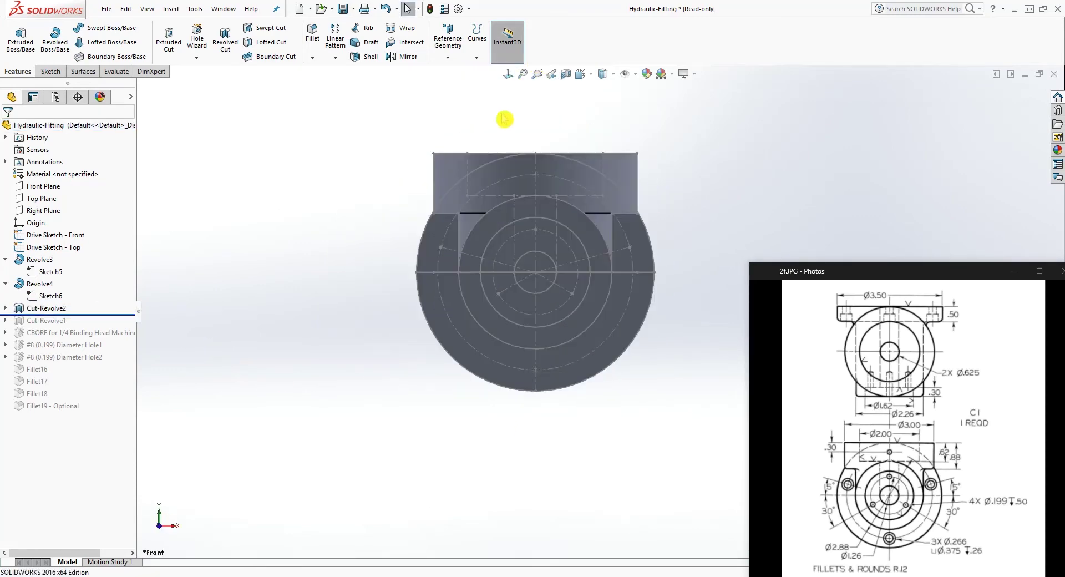
Edit Sketch7 and exit it to rebuild Cut-Revolve2, then roll forward past Cut-Revolve1.
{"action": "left_click", "coordinate": [5, 308]}
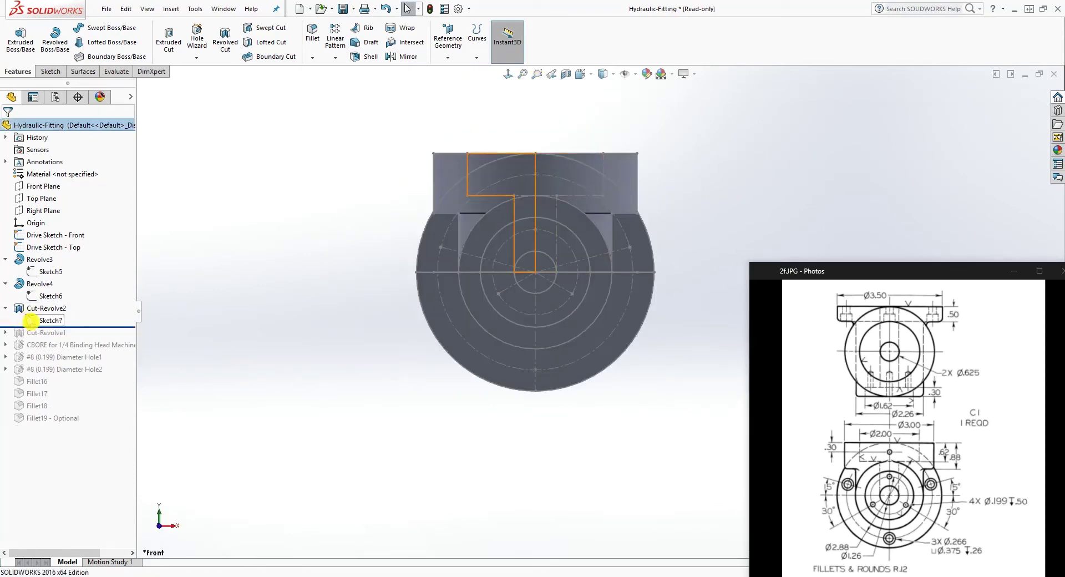
{"action": "right_click", "coordinate": [33, 308]}
{"action": "left_click", "coordinate": [34, 287]}
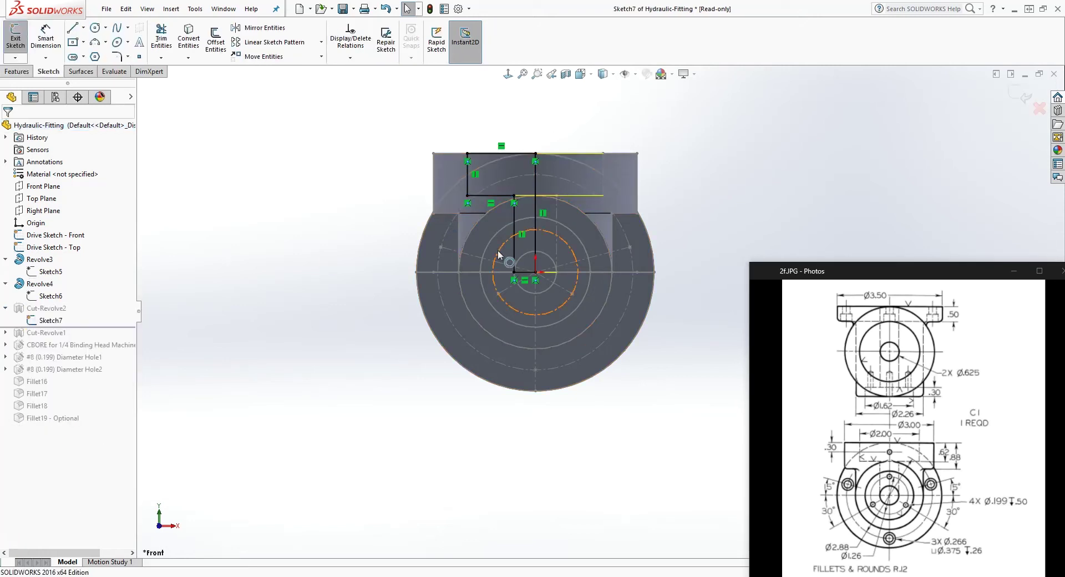
{"action": "left_click", "coordinate": [1007, 95]}
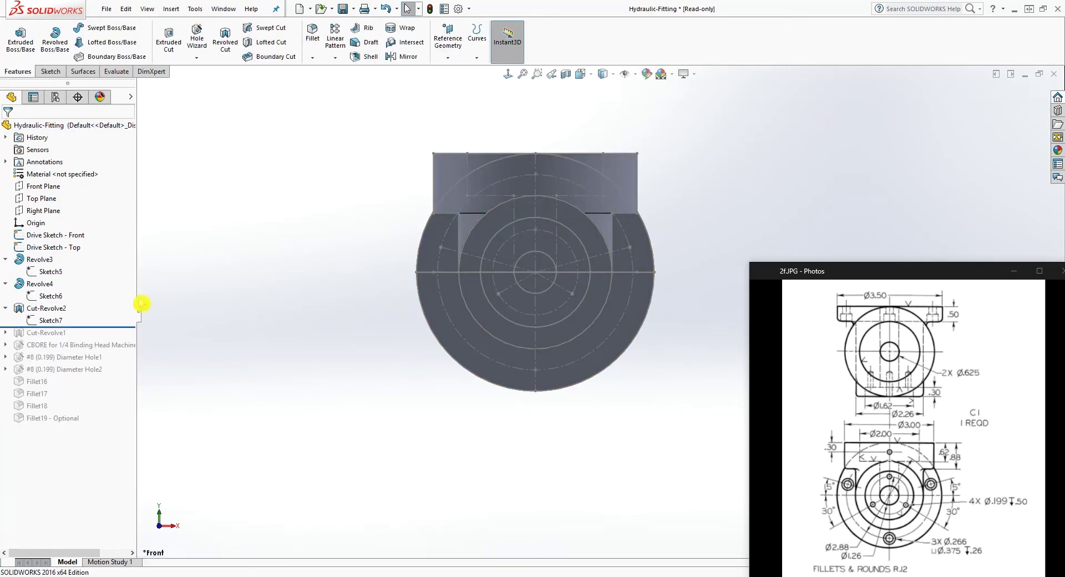
{"action": "left_click_drag", "start_coordinate": [119, 327], "coordinate": [119, 339]}
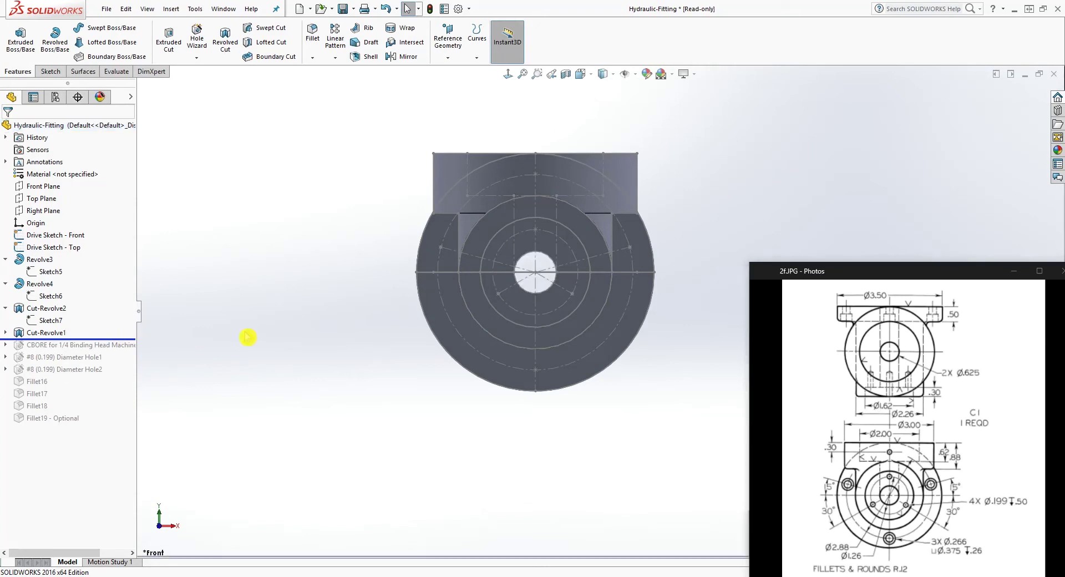
Edit Sketch8 under Cut-Revolve1 in Normal To view, exit it, and fit the part to inspect the cuts.
{"action": "middle_click_drag", "start_coordinate": [247, 338], "coordinate": [532, 423]}
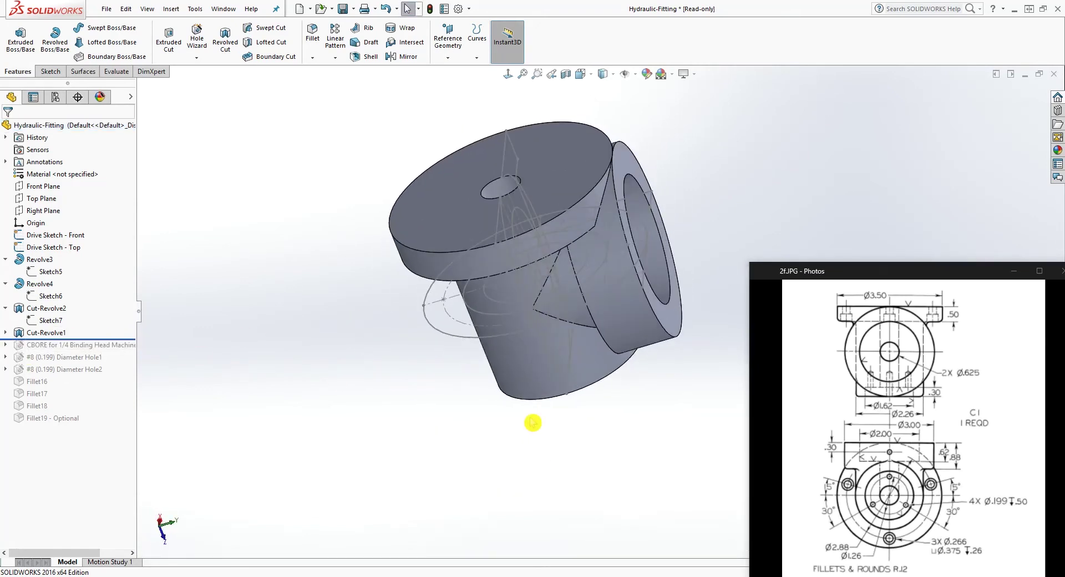
{"action": "left_click", "coordinate": [5, 332]}
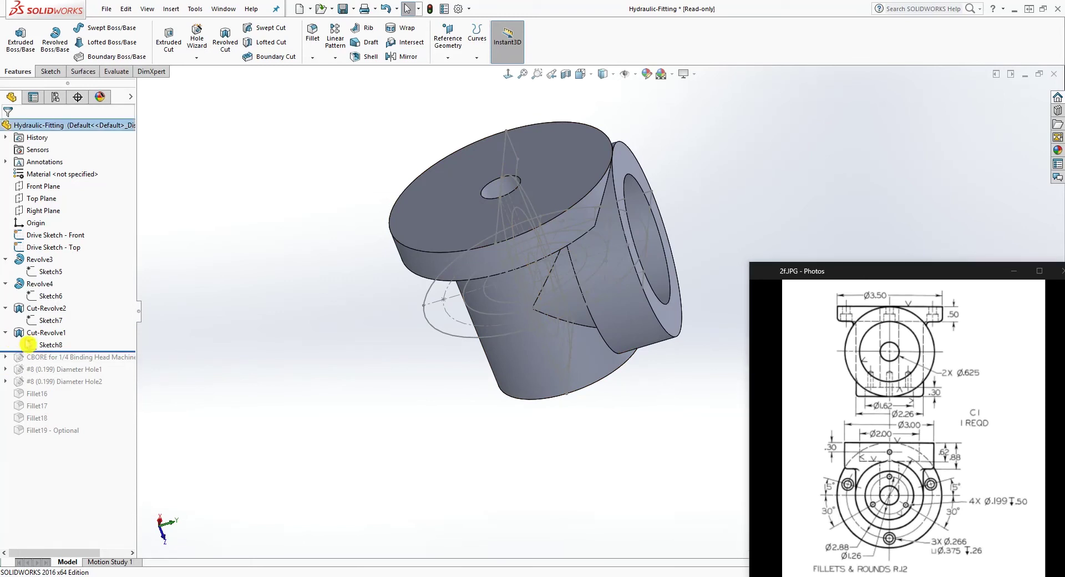
{"action": "right_click", "coordinate": [33, 345]}
{"action": "left_click", "coordinate": [33, 316]}
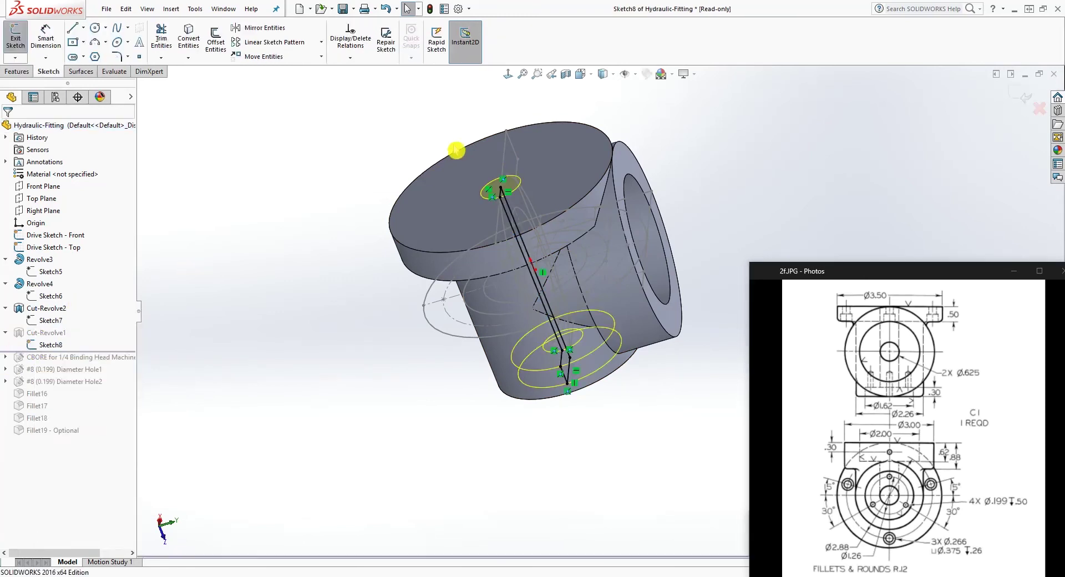
{"action": "left_click", "coordinate": [508, 75]}
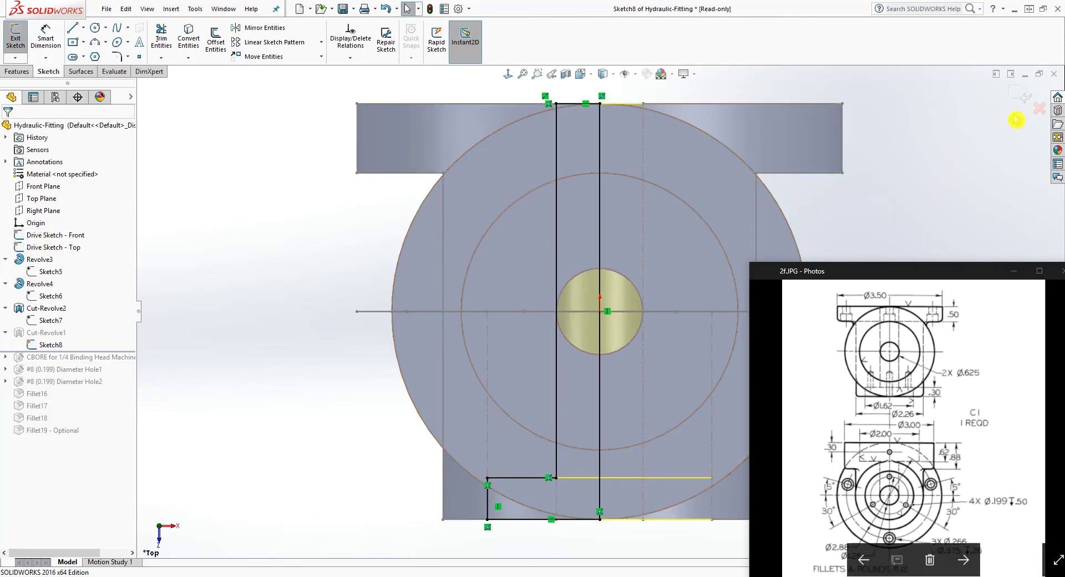
{"action": "left_click", "coordinate": [1022, 95]}
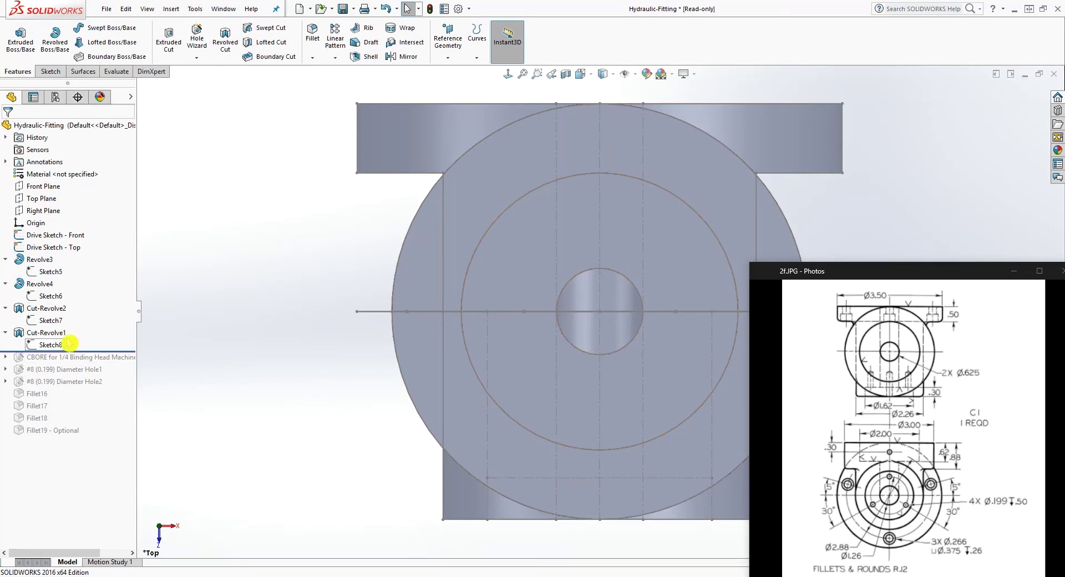
{"action": "key", "text": "f"}
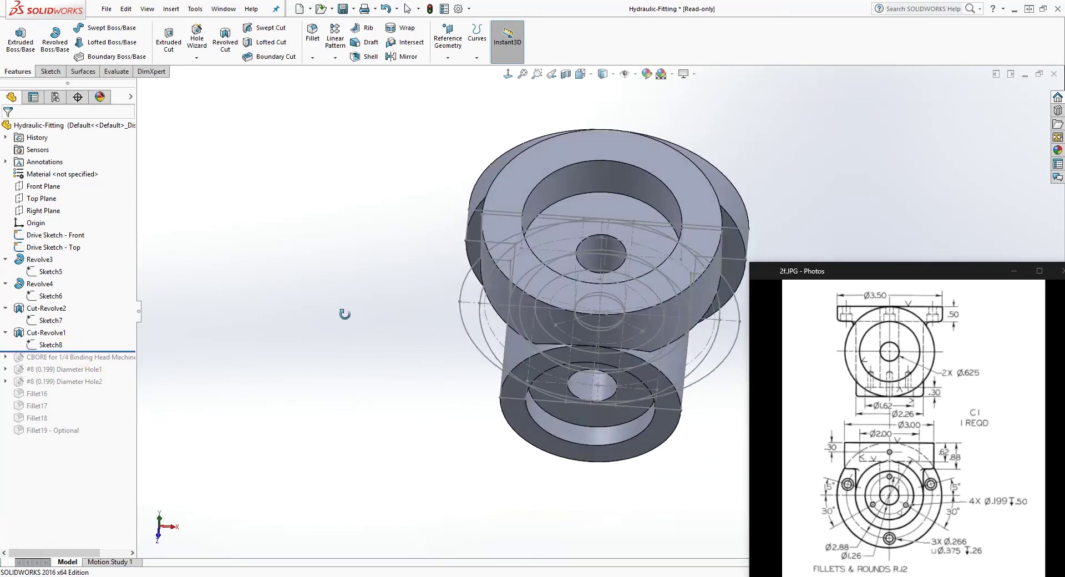
{"action": "middle_click_drag", "start_coordinate": [345, 314], "coordinate": [336, 298]}
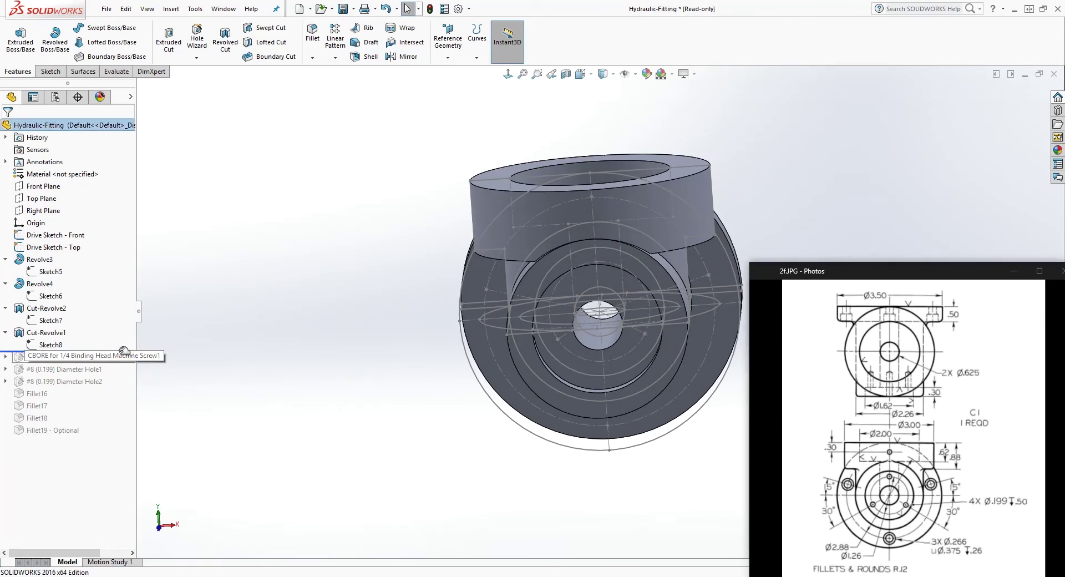
Restore the 1/4 binding-head counterbores, confirm them in Hole Wizard, and roll past both #8 (0.199) holes.
{"action": "left_click_drag", "start_coordinate": [127, 351], "coordinate": [127, 363]}
{"action": "scroll", "coordinate": [525, 358], "scroll_direction": "up", "scroll_amount": 2}
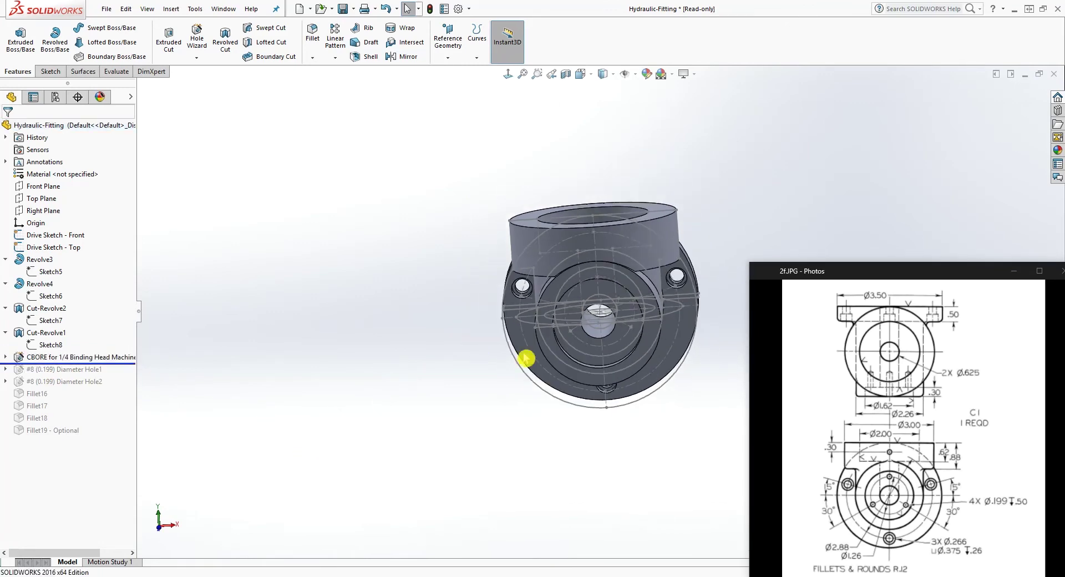
{"action": "middle_click_drag", "start_coordinate": [642, 181], "coordinate": [678, 343]}
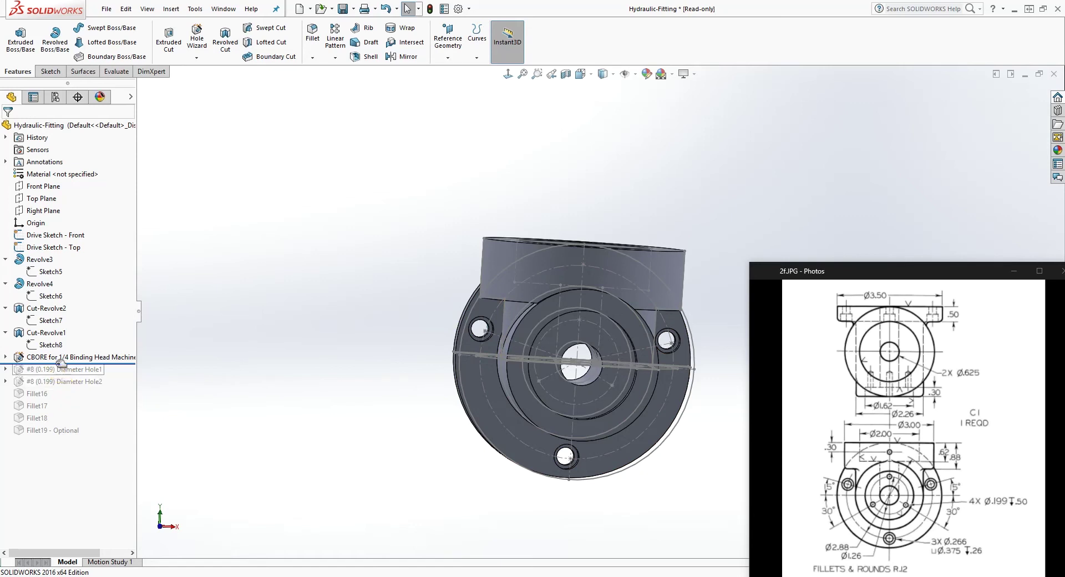
{"action": "right_click", "coordinate": [89, 357]}
{"action": "left_click", "coordinate": [86, 317]}
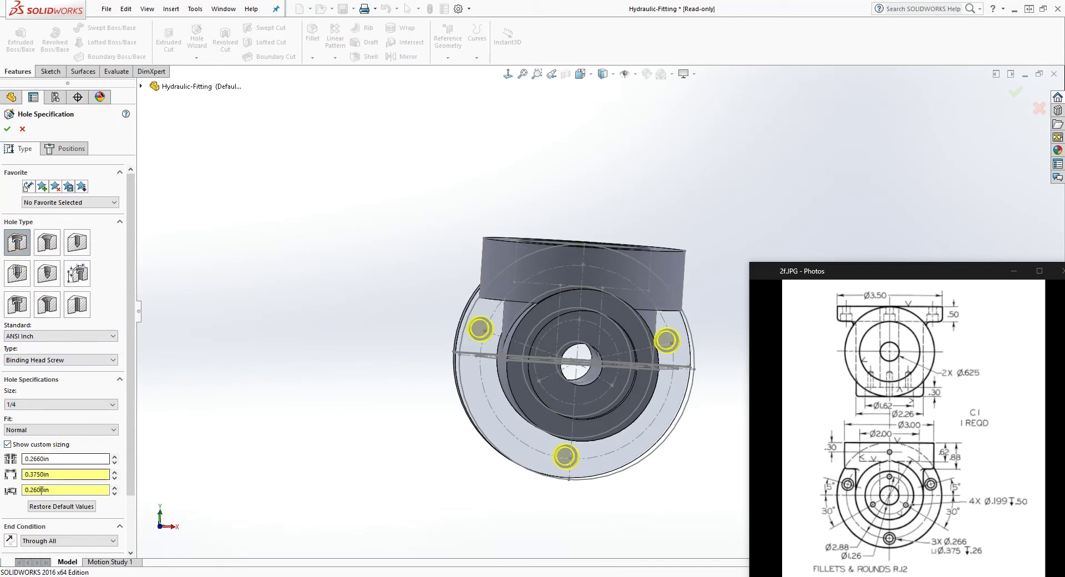
{"action": "left_click", "coordinate": [8, 128]}
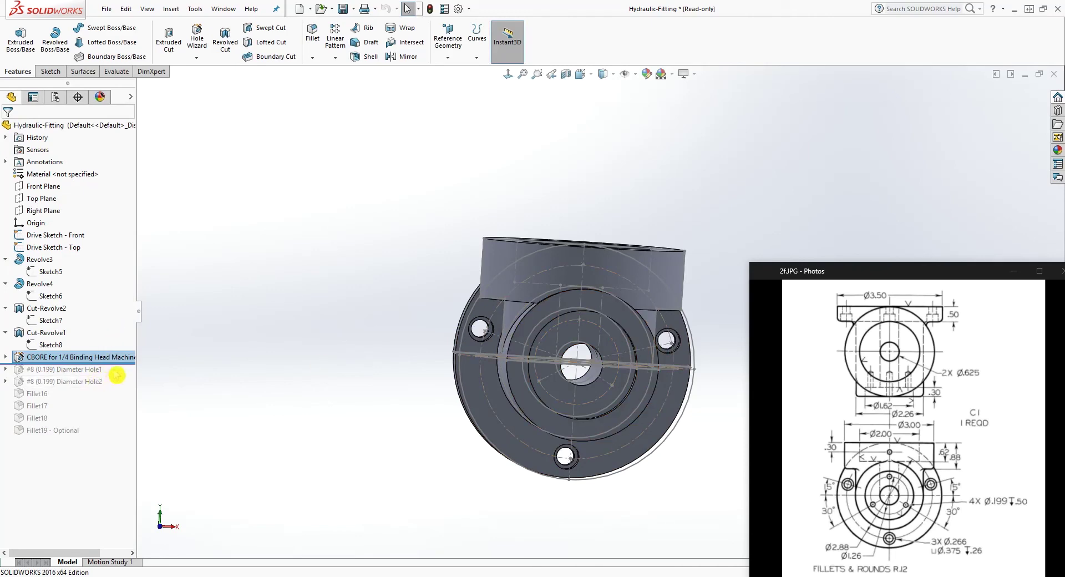
{"action": "left_click_drag", "start_coordinate": [122, 363], "coordinate": [123, 388]}
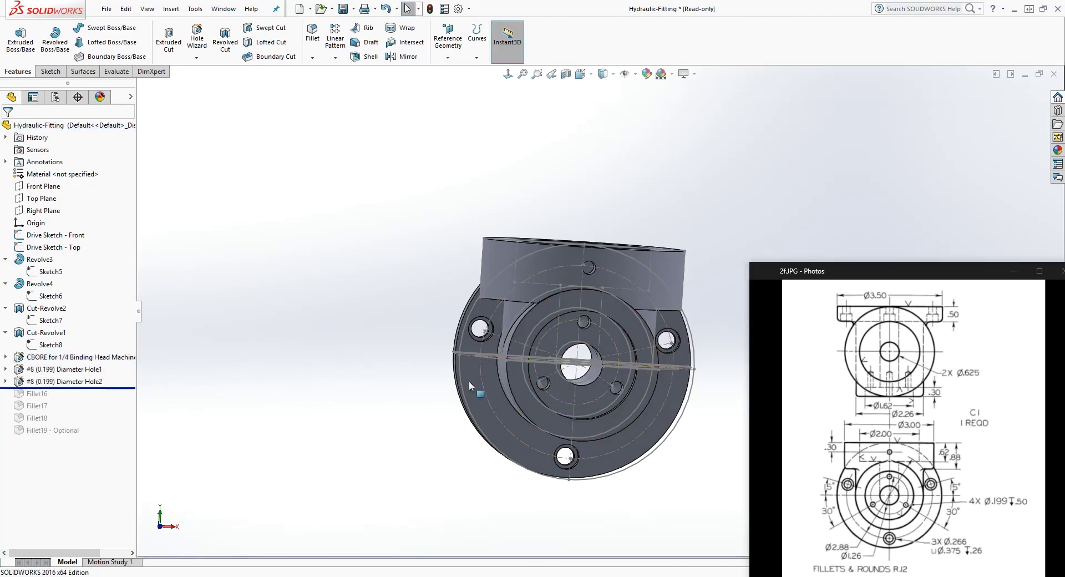
{"action": "middle_click_drag", "start_coordinate": [468, 381], "coordinate": [585, 304]}
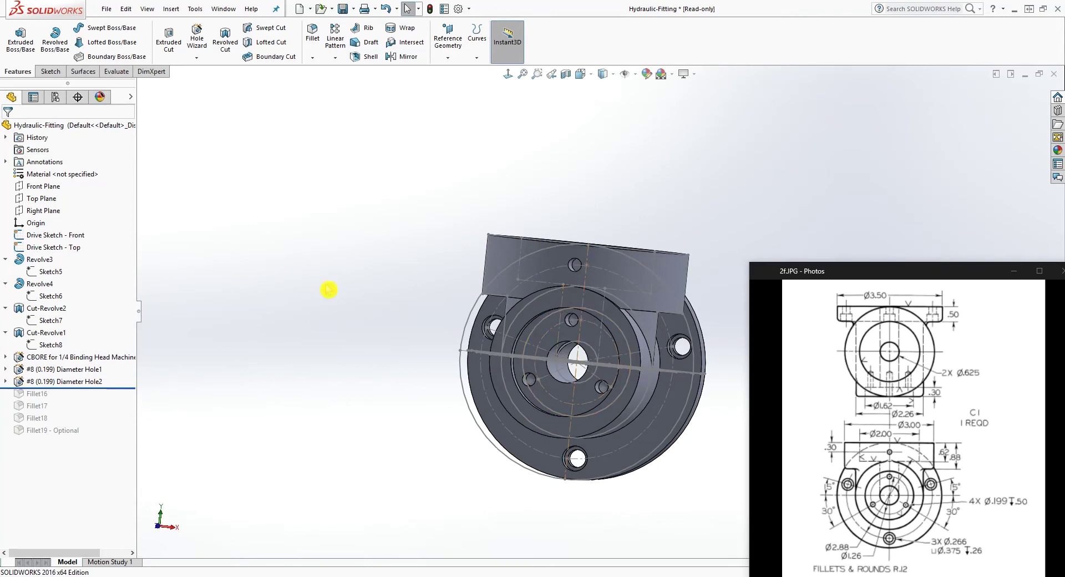
{"action": "middle_click_drag", "start_coordinate": [329, 289], "coordinate": [608, 314]}
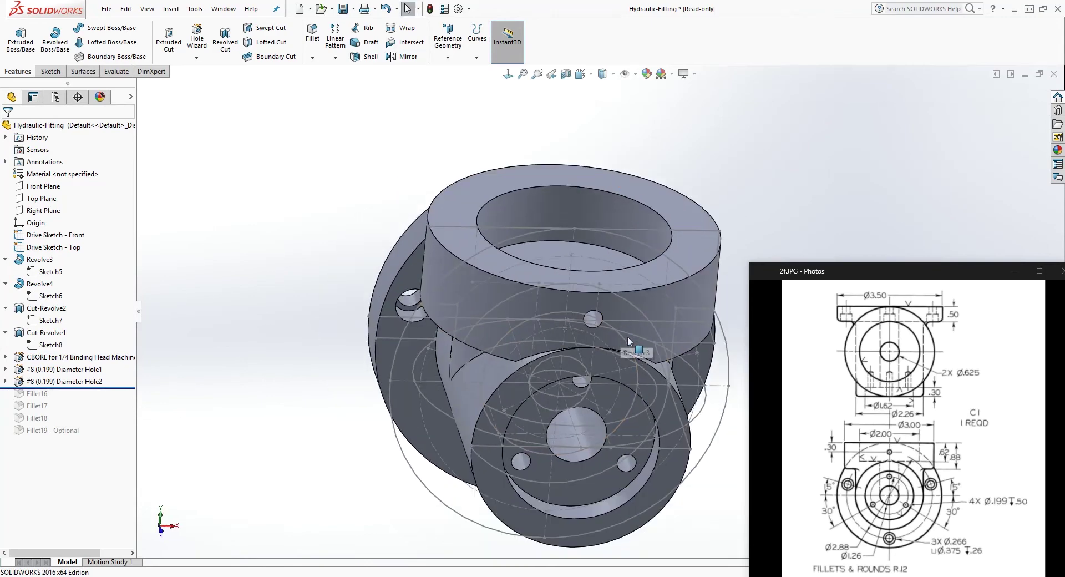
{"action": "scroll", "coordinate": [628, 337], "scroll_direction": "down", "scroll_amount": 2}
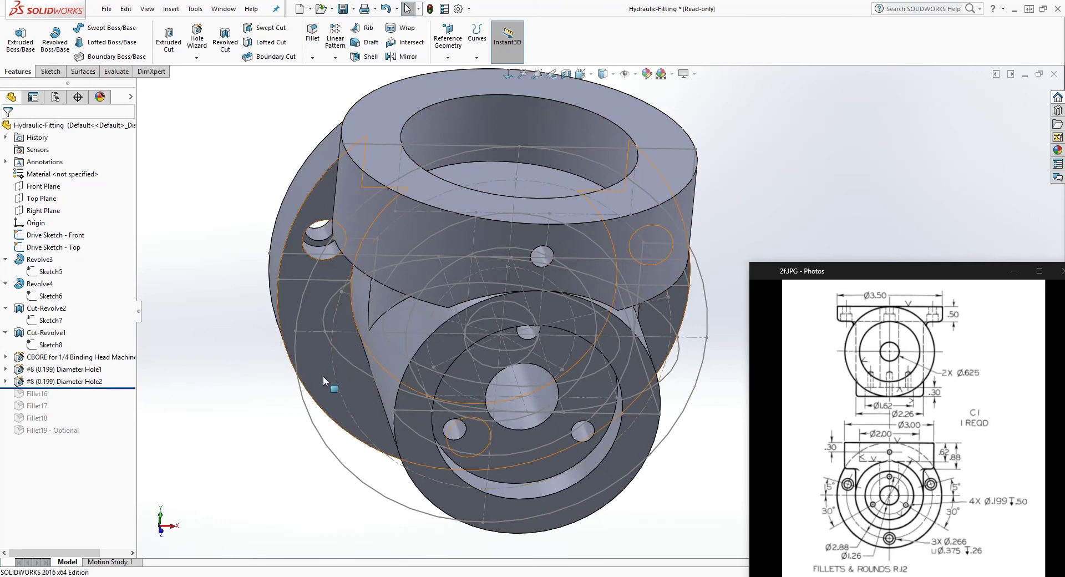
{"action": "middle_click_drag", "start_coordinate": [281, 409], "coordinate": [270, 379]}
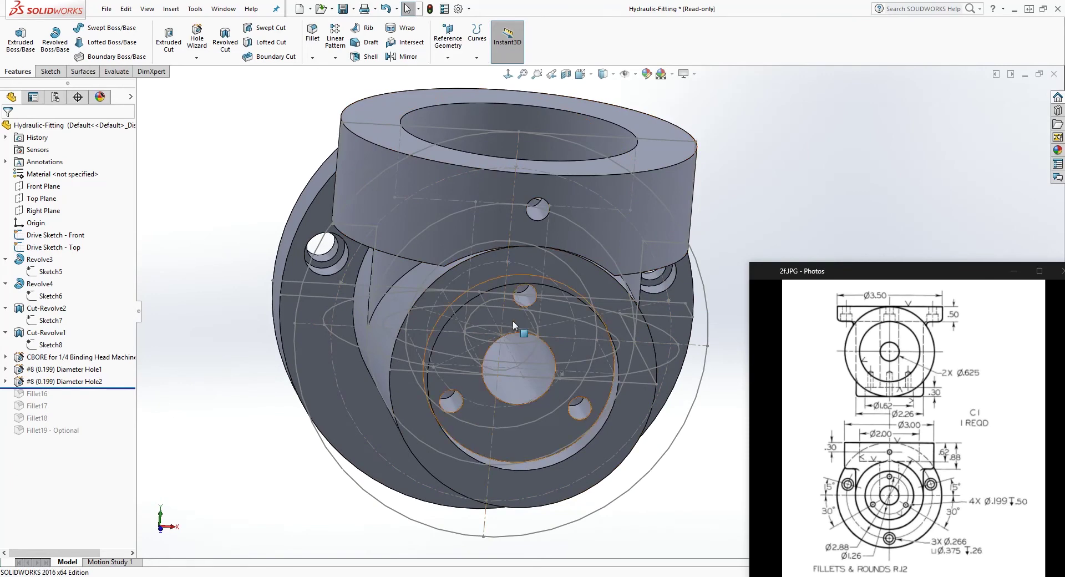
{"action": "middle_click_drag", "start_coordinate": [528, 274], "coordinate": [481, 310]}
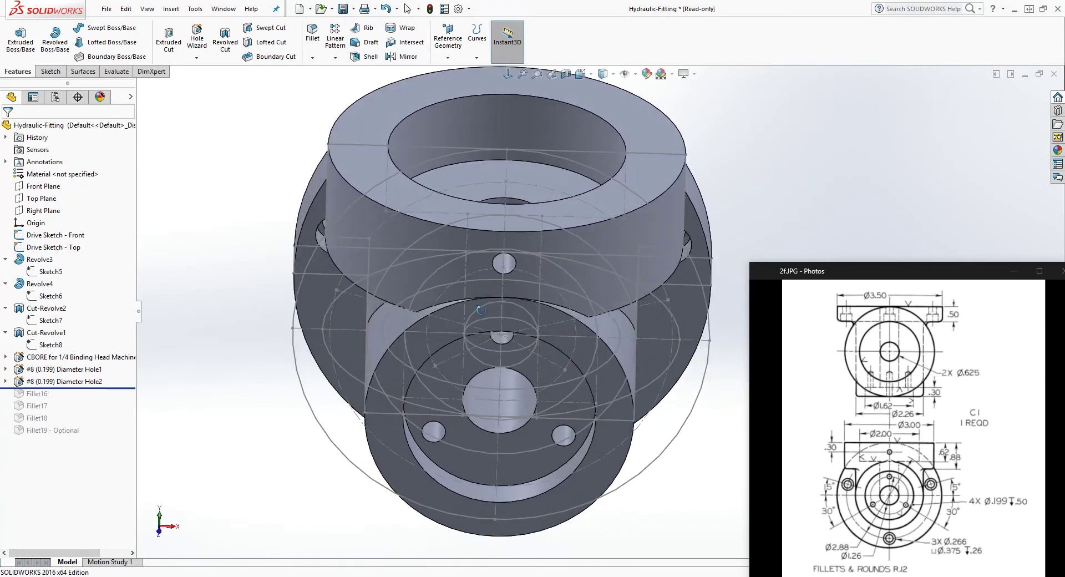
Hide Drive Sketch - Top and Drive Sketch - Front.
{"action": "right_click", "coordinate": [80, 244]}
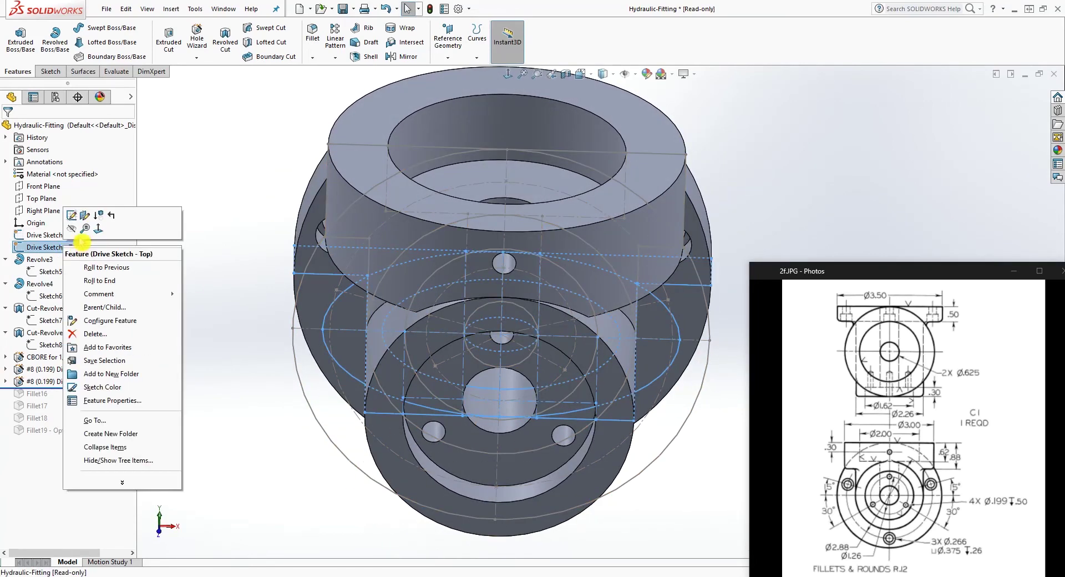
{"action": "left_click", "coordinate": [74, 233]}
{"action": "middle_click_drag", "start_coordinate": [200, 356], "coordinate": [240, 325]}
{"action": "right_click", "coordinate": [67, 235]}
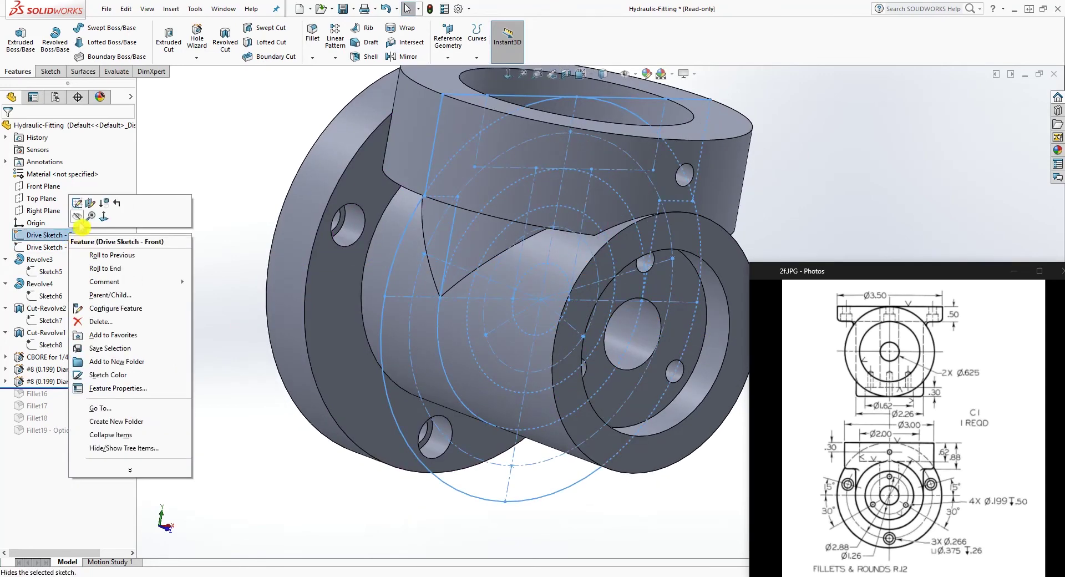
{"action": "left_click", "coordinate": [74, 217]}
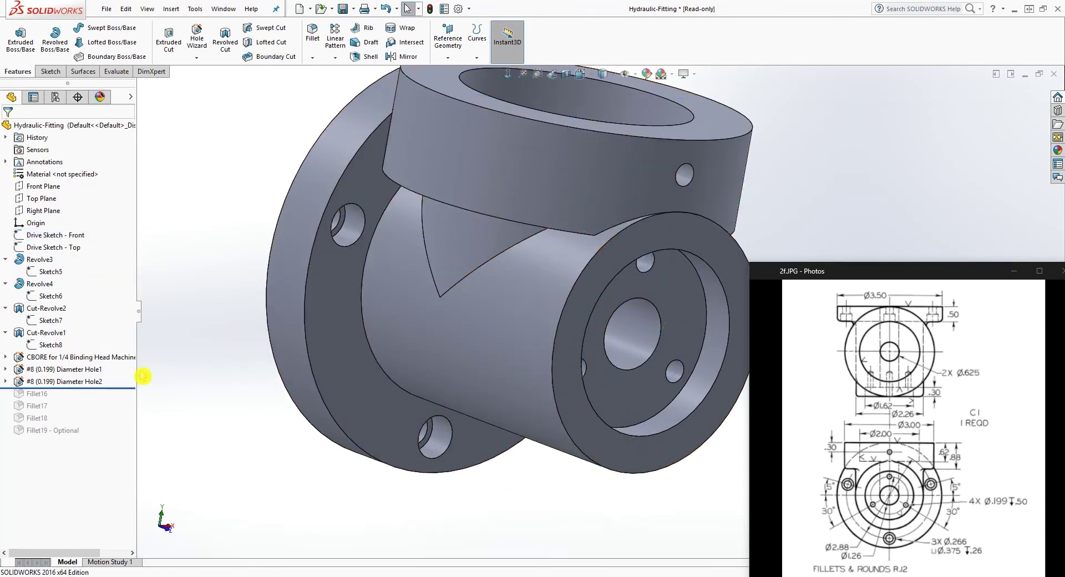
{"action": "middle_click_drag", "start_coordinate": [417, 372], "coordinate": [133, 381]}
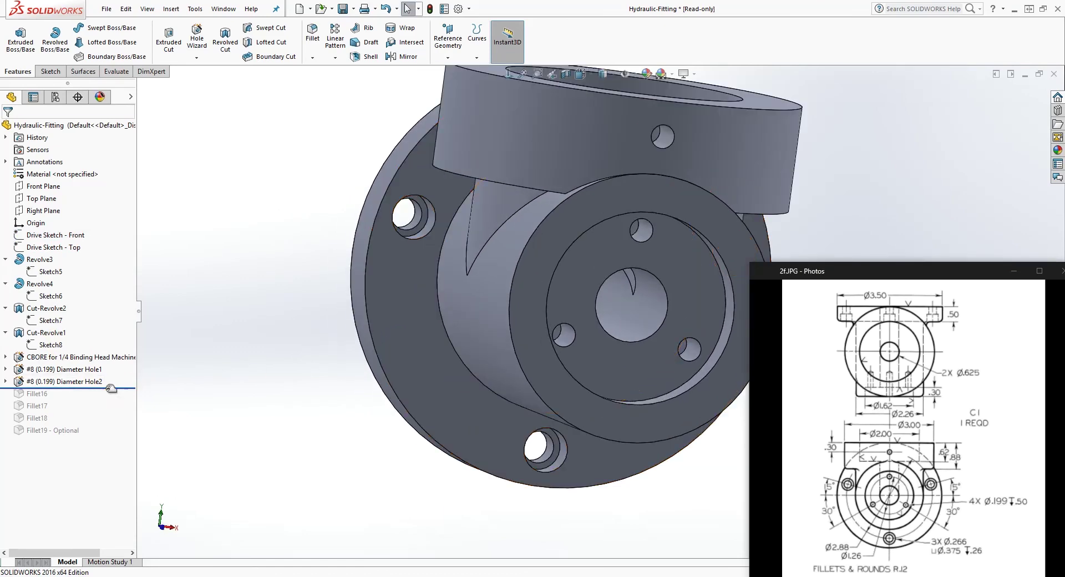
Roll forward to restore all fillets, inspect the part, then roll back below Drive Sketch - Top.
{"action": "left_click_drag", "start_coordinate": [105, 390], "coordinate": [99, 438]}
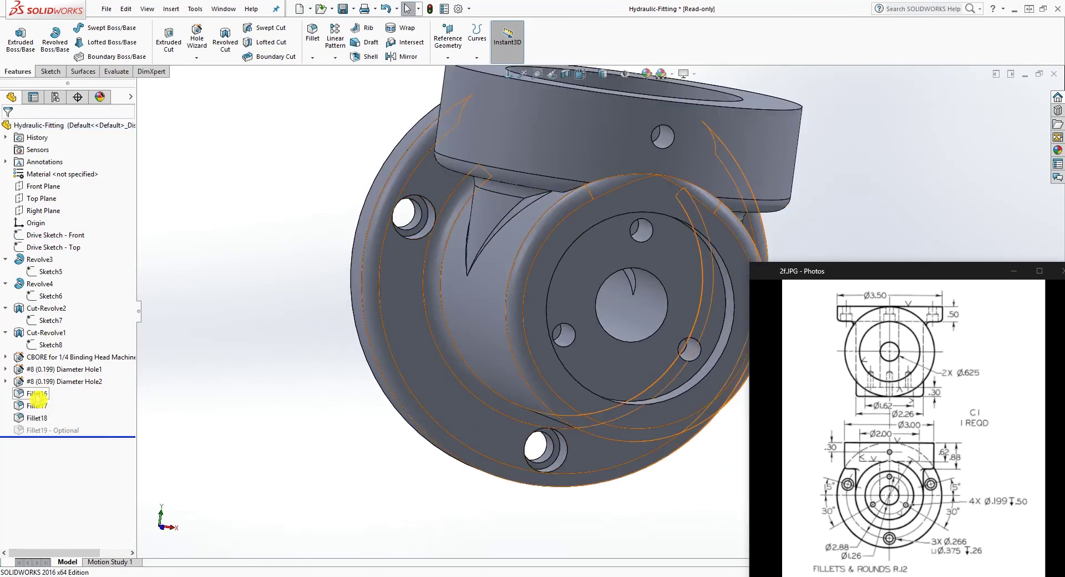
{"action": "scroll", "coordinate": [532, 251], "scroll_direction": "up", "scroll_amount": 3}
{"action": "middle_click_drag", "start_coordinate": [639, 228], "coordinate": [611, 413]}
{"action": "scroll", "coordinate": [698, 219], "scroll_direction": "down", "scroll_amount": 3}
{"action": "middle_click_drag", "start_coordinate": [698, 219], "coordinate": [719, 183]}
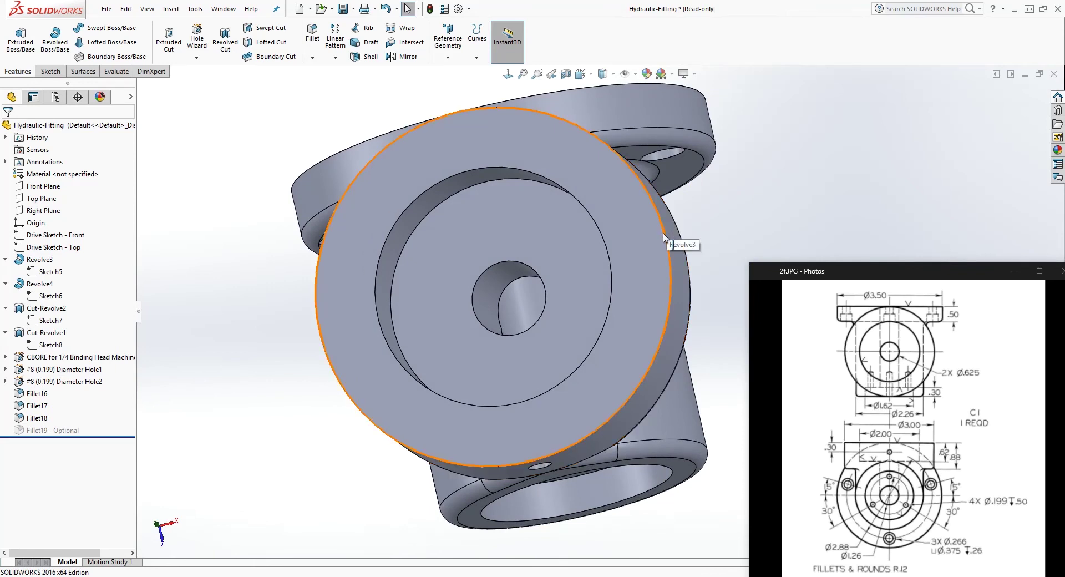
{"action": "left_click", "coordinate": [119, 473]}
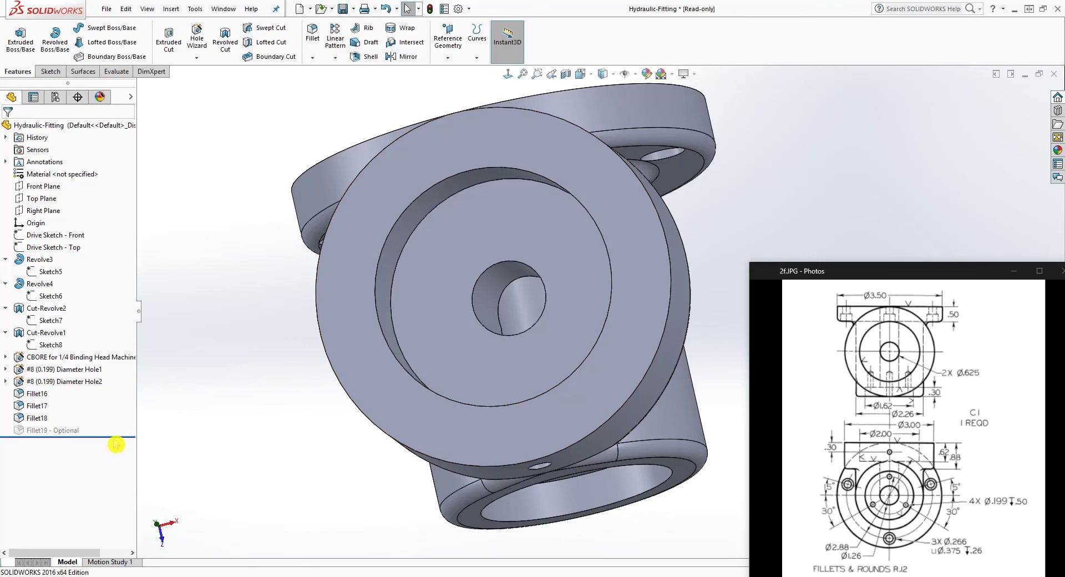
{"action": "mouse_move", "coordinate": [121, 435]}
{"action": "left_mouse_down"}
{"action": "mouse_move", "coordinate": [83, 396]}
{"action": "mouse_move", "coordinate": [59, 254]}
{"action": "left_mouse_up"}
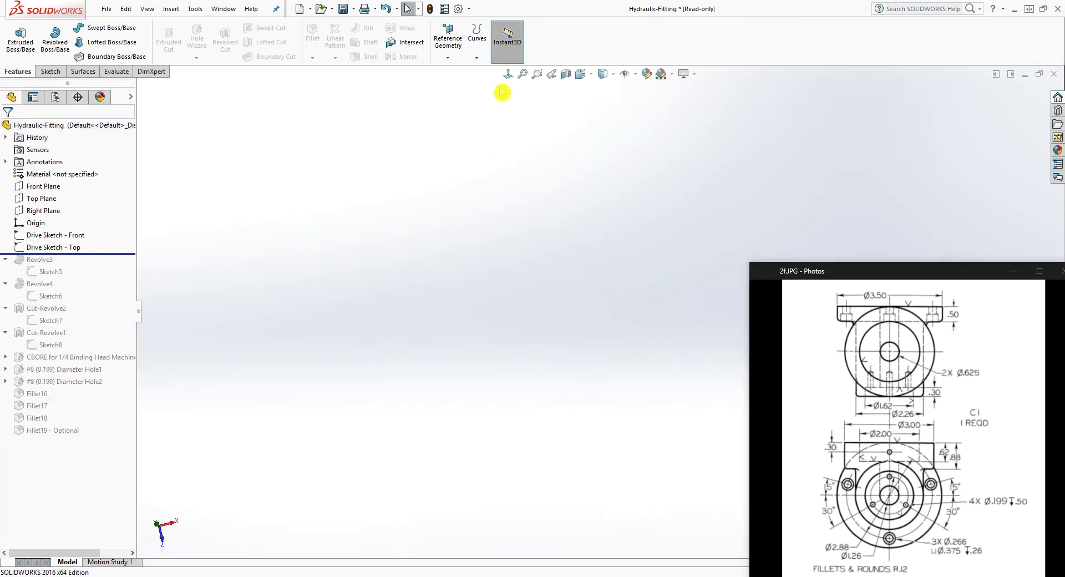
Show Drive Sketch - Front and Drive Sketch - Top, then roll forward to the end of the tree.
{"action": "right_click", "coordinate": [55, 236]}
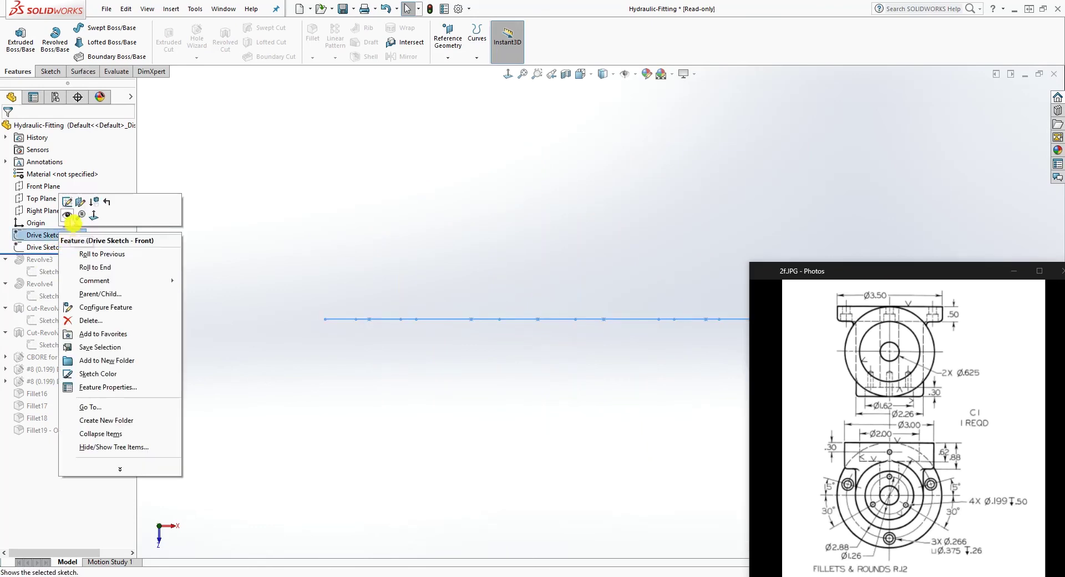
{"action": "left_click", "coordinate": [68, 216]}
{"action": "right_click", "coordinate": [56, 248]}
{"action": "left_click", "coordinate": [67, 228]}
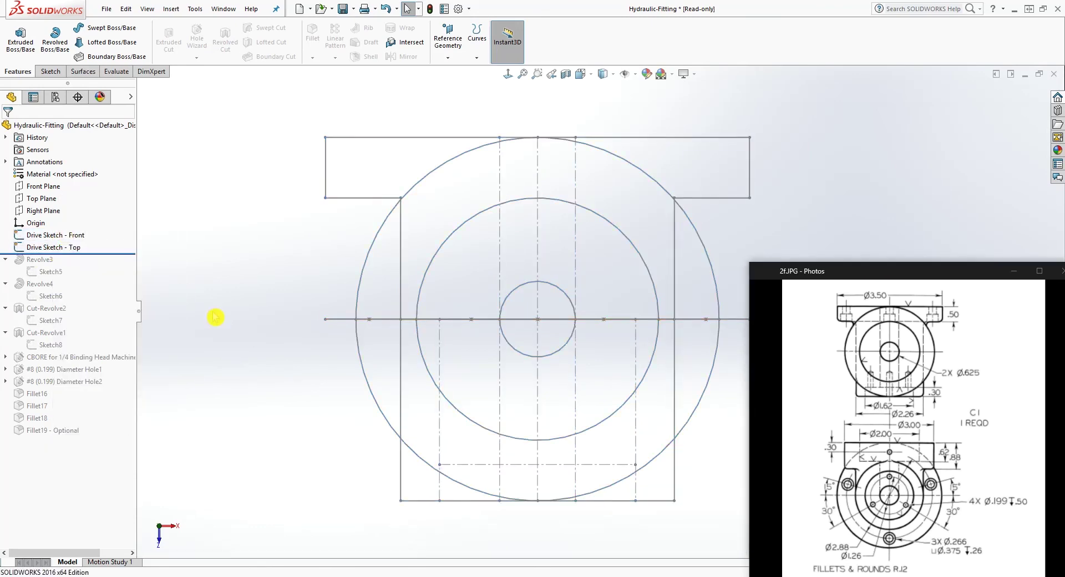
{"action": "mouse_move", "coordinate": [215, 317]}
{"action": "middle_mouse_down"}
{"action": "mouse_move", "coordinate": [222, 247]}
{"action": "mouse_move", "coordinate": [229, 298]}
{"action": "mouse_move", "coordinate": [231, 220]}
{"action": "middle_mouse_up"}
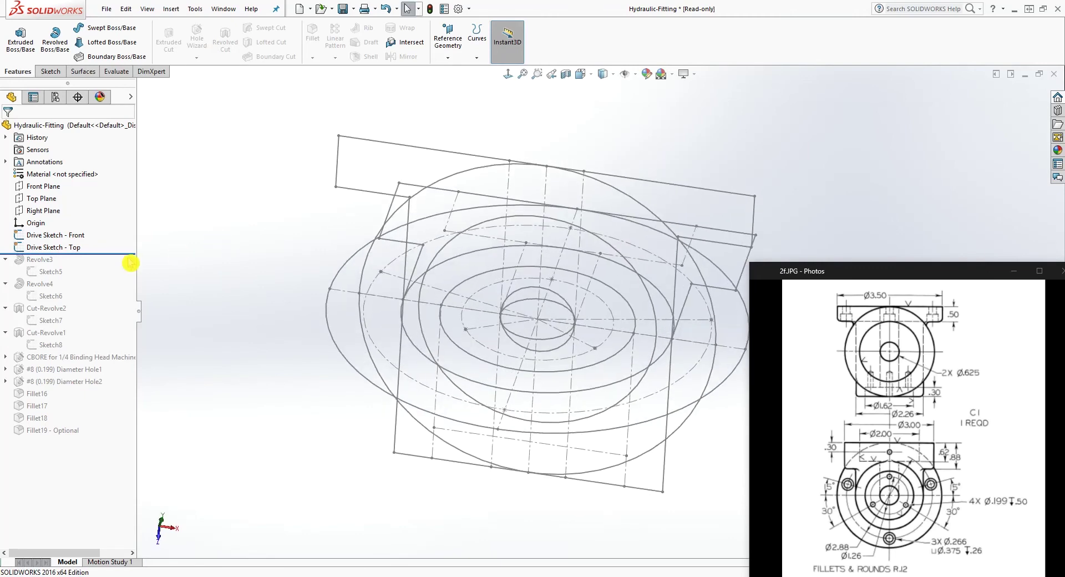
{"action": "left_click_drag", "start_coordinate": [129, 253], "coordinate": [109, 438]}
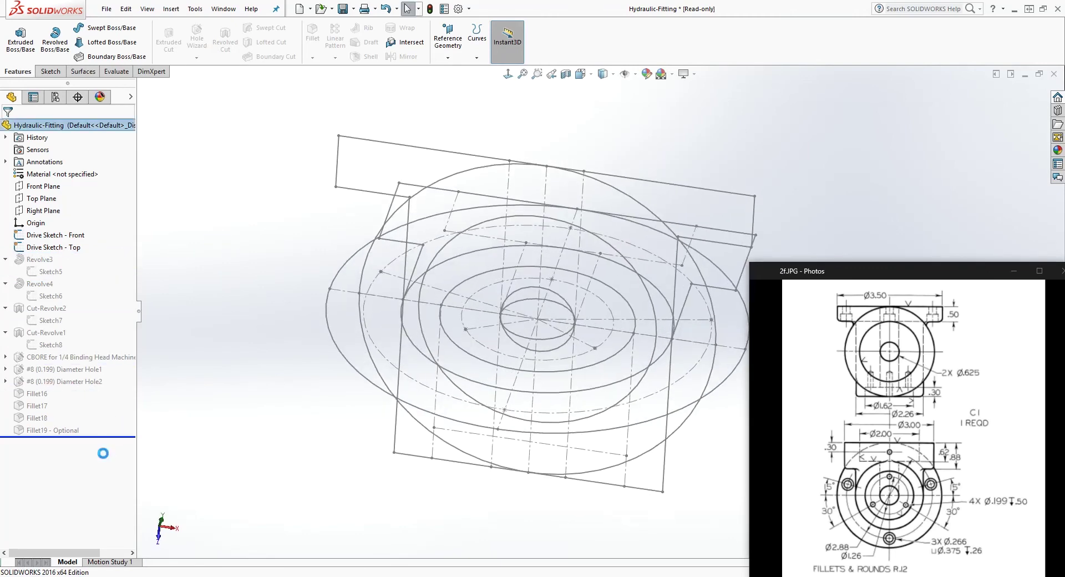
{"action": "middle_click_drag", "start_coordinate": [278, 370], "coordinate": [183, 289]}
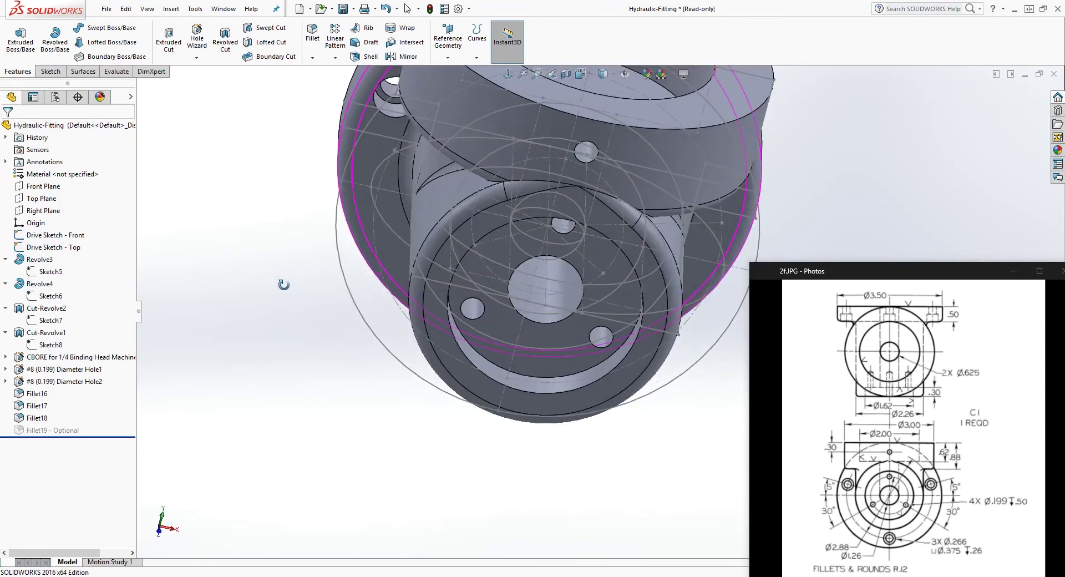
Hide Drive Sketch - Front, then orbit and zoom to review the finished fitting.
{"action": "right_click", "coordinate": [52, 247]}
{"action": "key", "text": "Escape"}
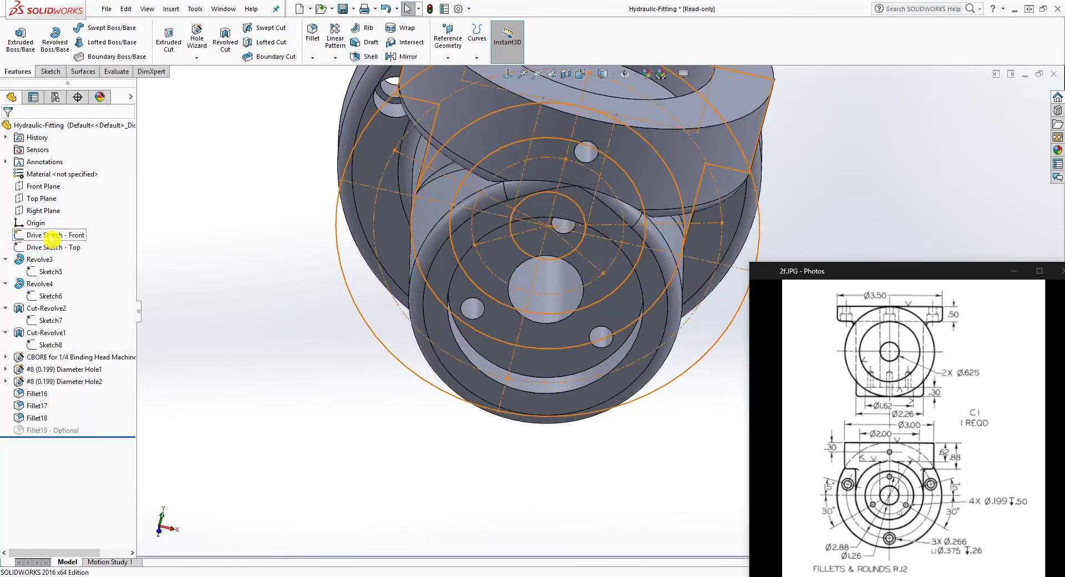
{"action": "right_click", "coordinate": [50, 235]}
{"action": "left_click", "coordinate": [54, 221]}
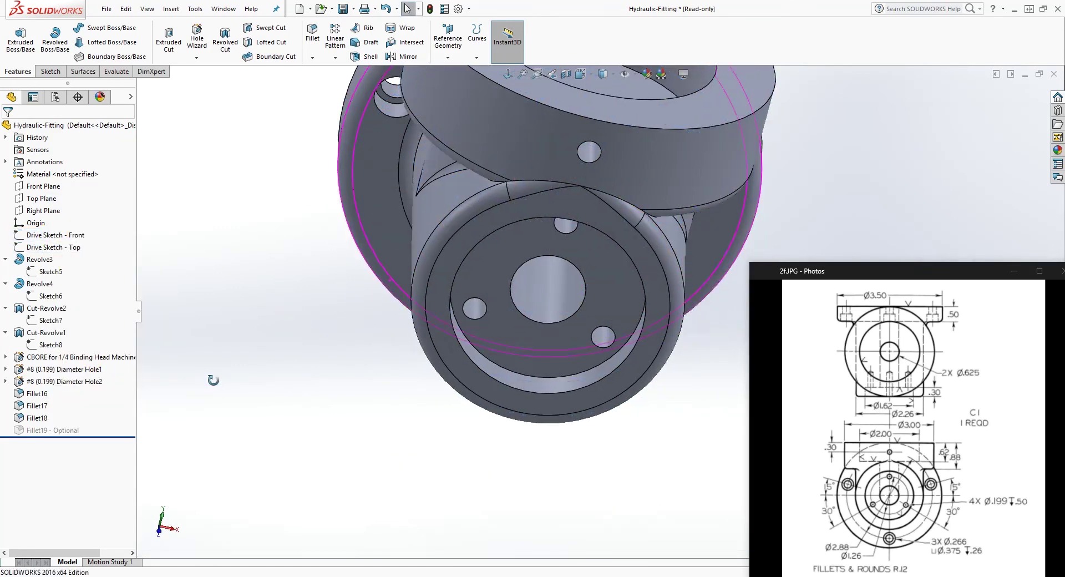
{"action": "mouse_move", "coordinate": [215, 380]}
{"action": "middle_mouse_down"}
{"action": "mouse_move", "coordinate": [273, 416]}
{"action": "mouse_move", "coordinate": [511, 309]}
{"action": "mouse_move", "coordinate": [478, 206]}
{"action": "mouse_move", "coordinate": [502, 213]}
{"action": "middle_mouse_up"}
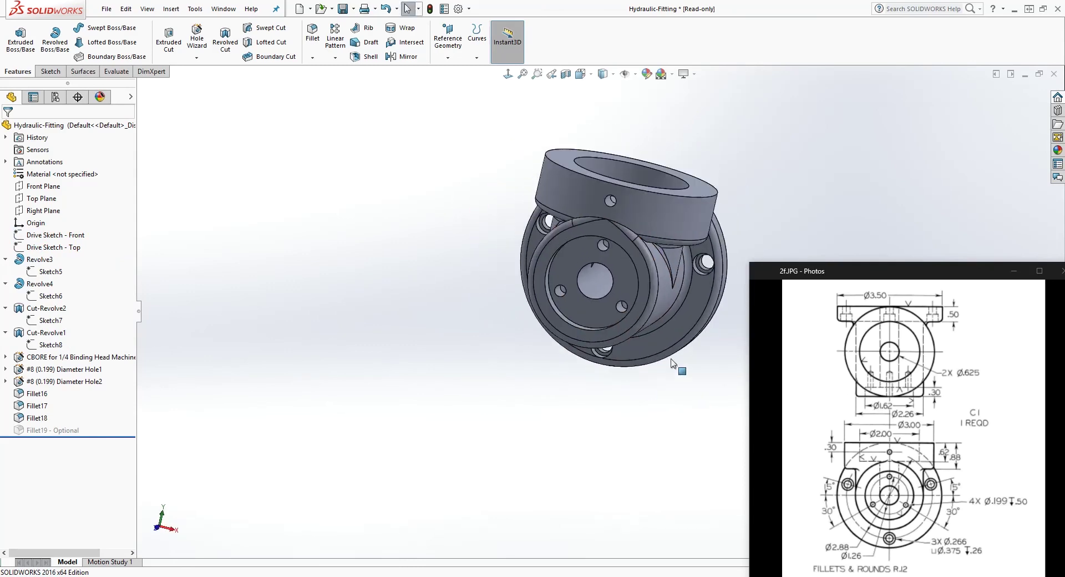
{"action": "scroll", "coordinate": [644, 260], "scroll_direction": "down", "scroll_amount": 3}
{"action": "scroll", "coordinate": [624, 254], "scroll_direction": "up", "scroll_amount": 2}
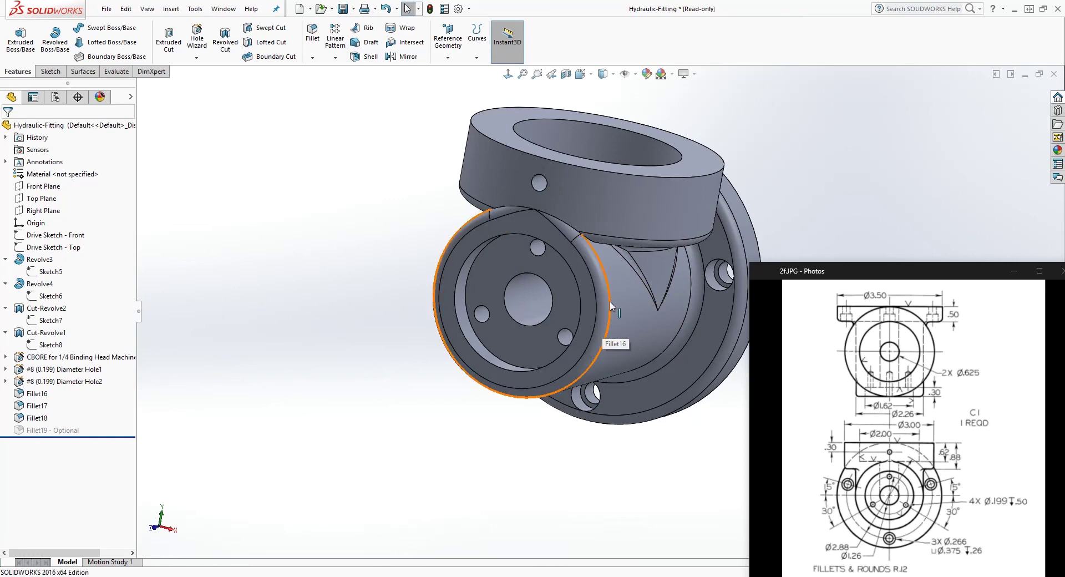
{"action": "middle_click_drag", "start_coordinate": [624, 286], "coordinate": [557, 258]}
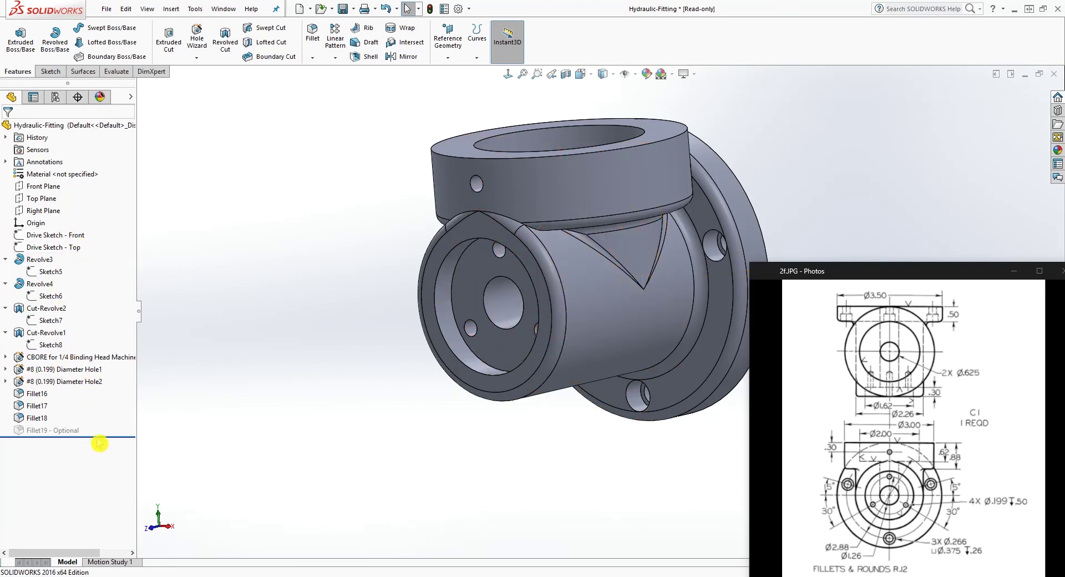
Move the rollback bar to just below Drive Sketch - Top, suppressing Revolve3 through the fillets.
{"action": "left_click_drag", "start_coordinate": [102, 434], "coordinate": [103, 253]}
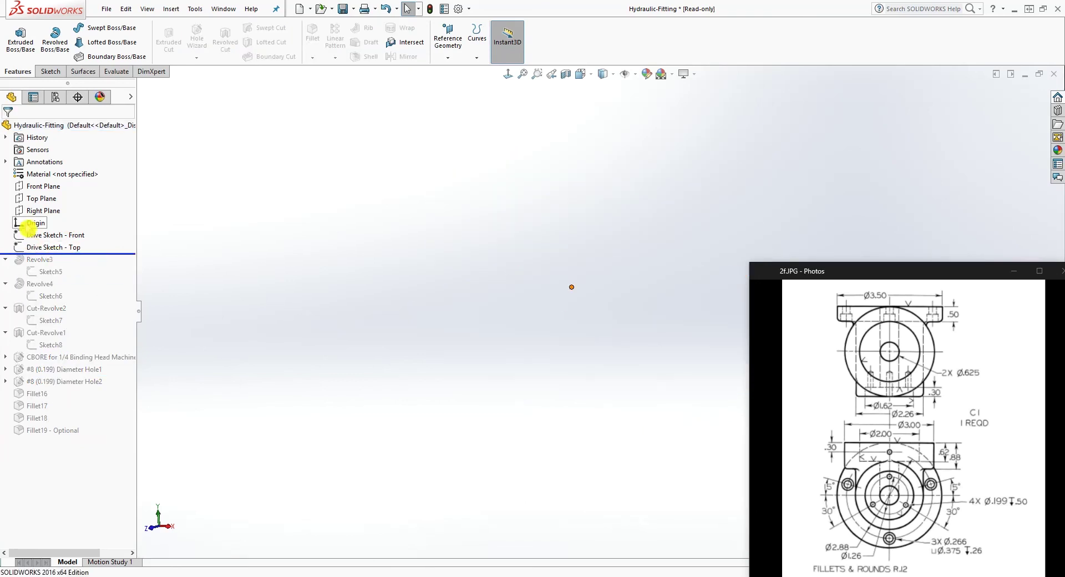